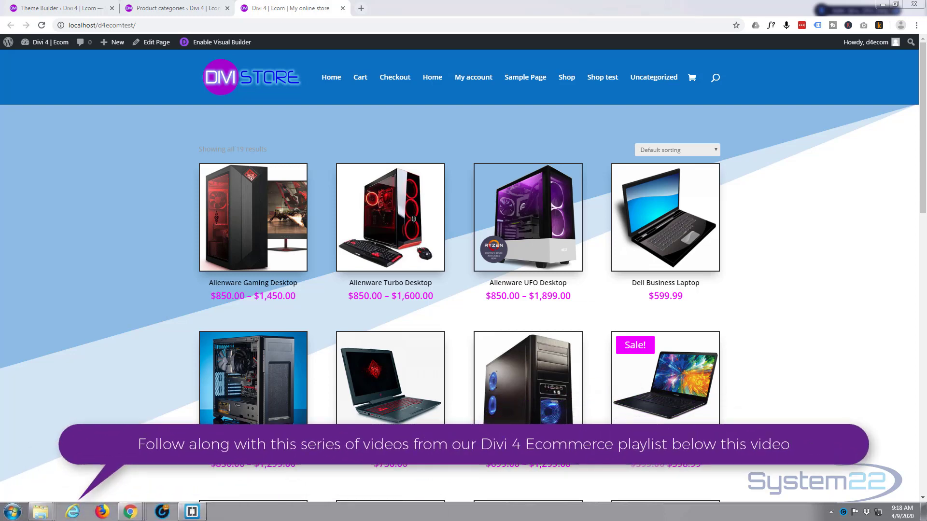
Step: Open the Dell product category's store page in a separate browser tab and look through its product listing
click(178, 8)
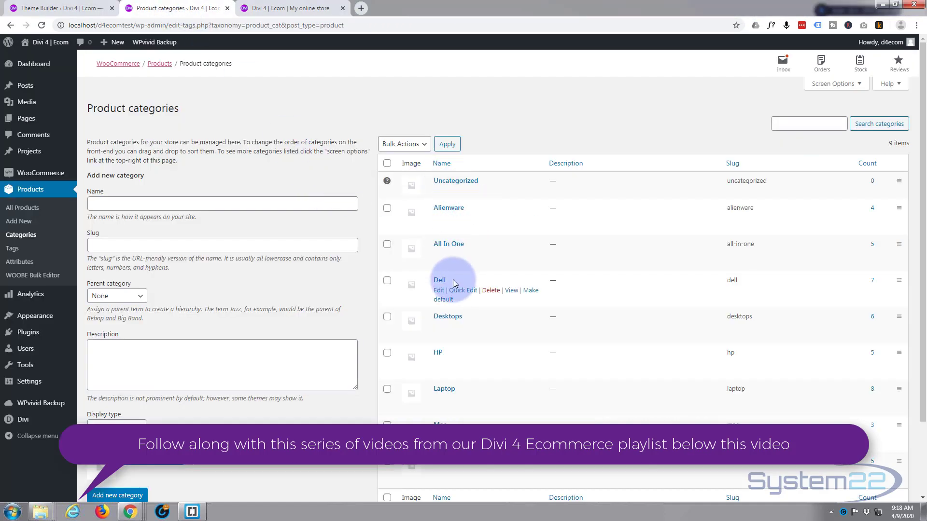
ctrl+click(512, 291)
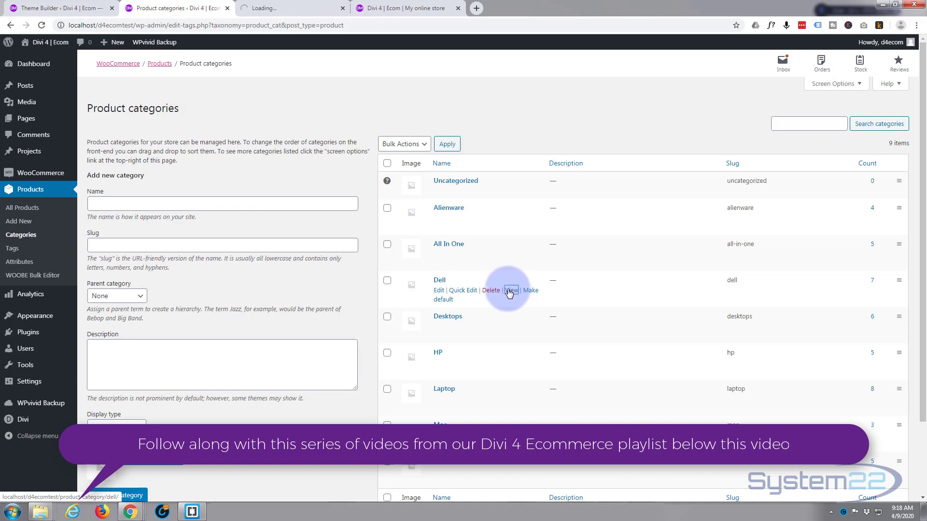
click(287, 9)
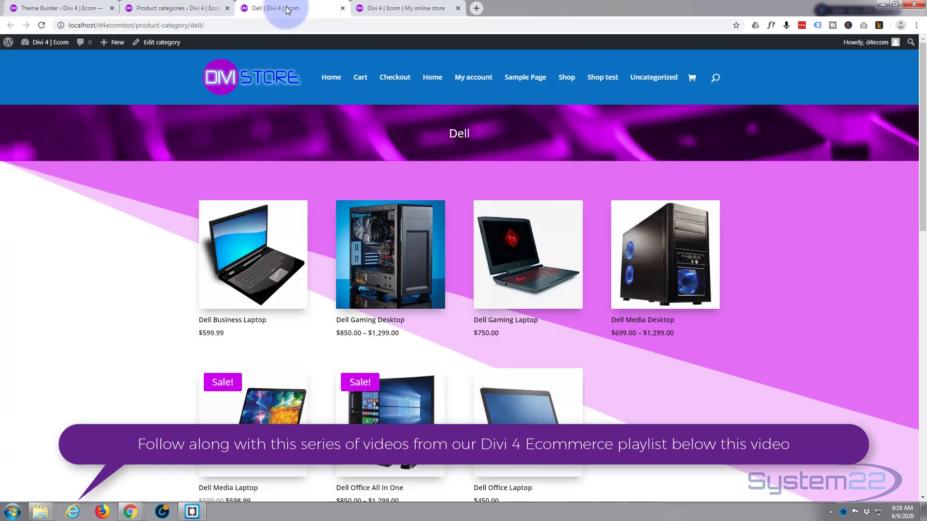
scroll(179, 285, down, 5)
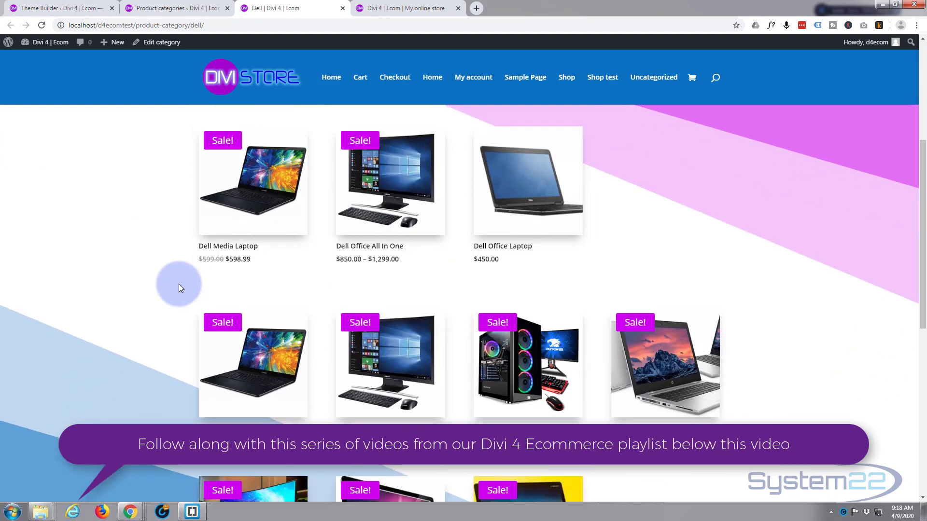
scroll(178, 287, down, 3)
scroll(179, 288, up, 6)
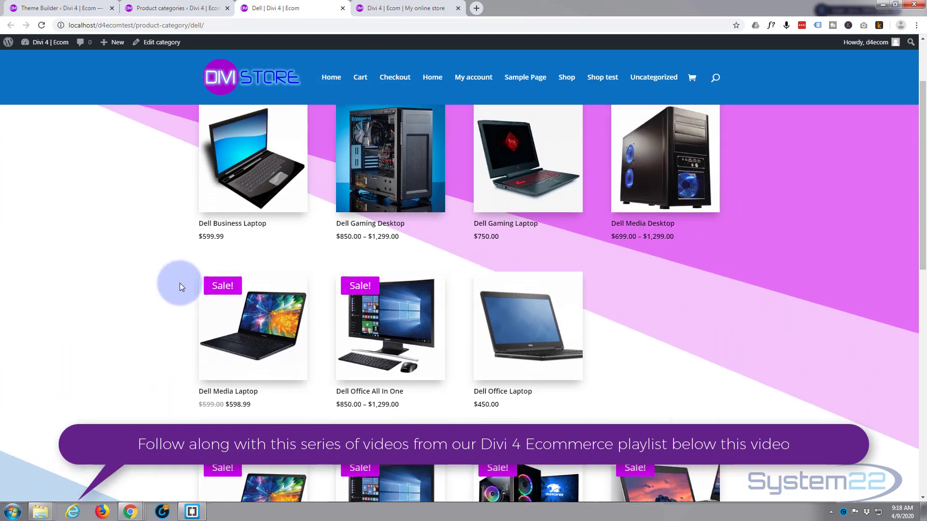
scroll(180, 286, up, 2)
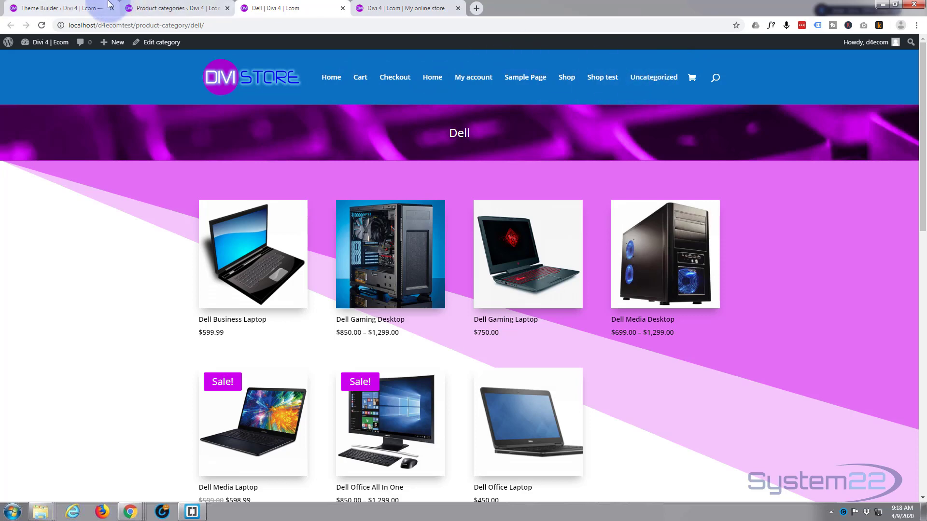
Step: Create a new WordPress navigation menu named "cats"
click(83, 9)
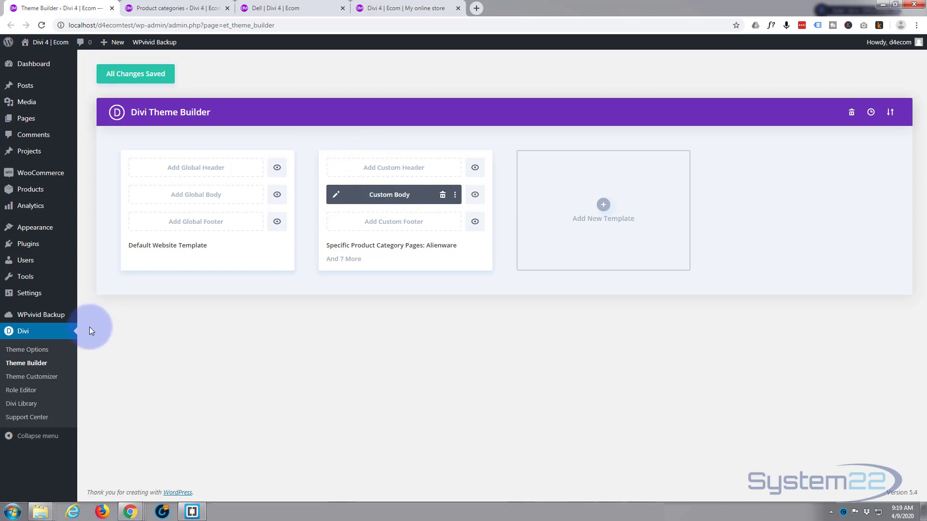
mouse_move(29, 230)
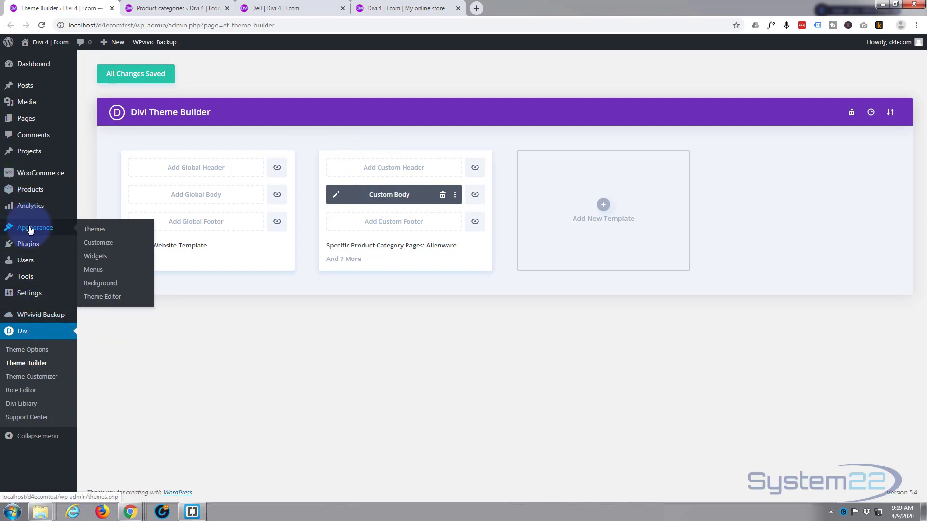
click(93, 270)
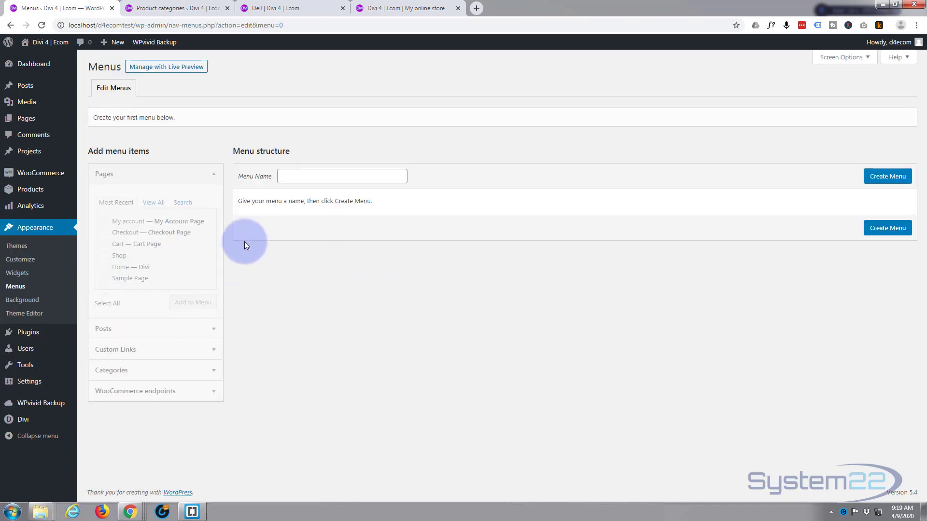
click(281, 175)
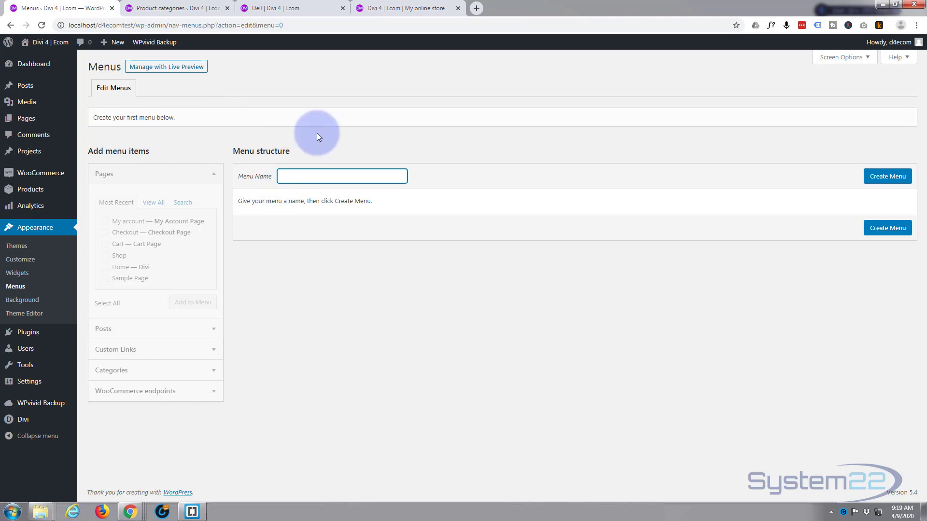
text(cats)
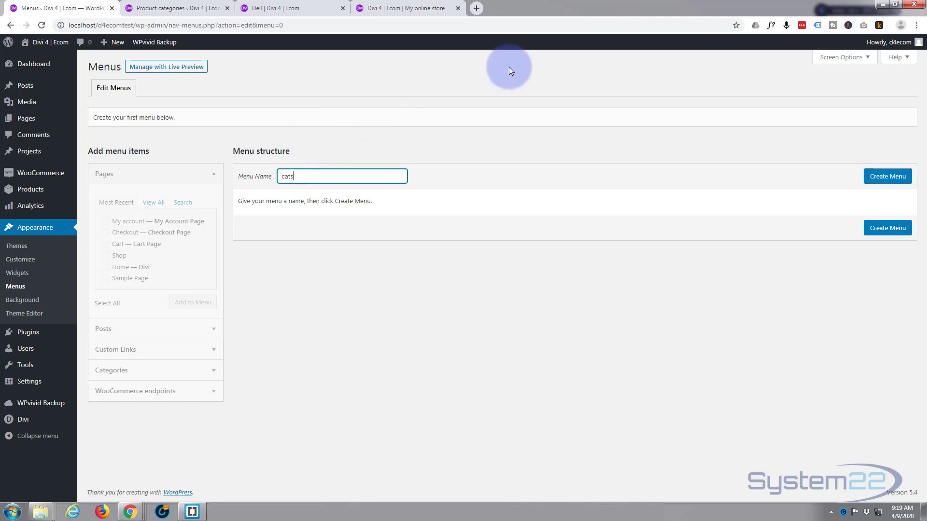
click(900, 177)
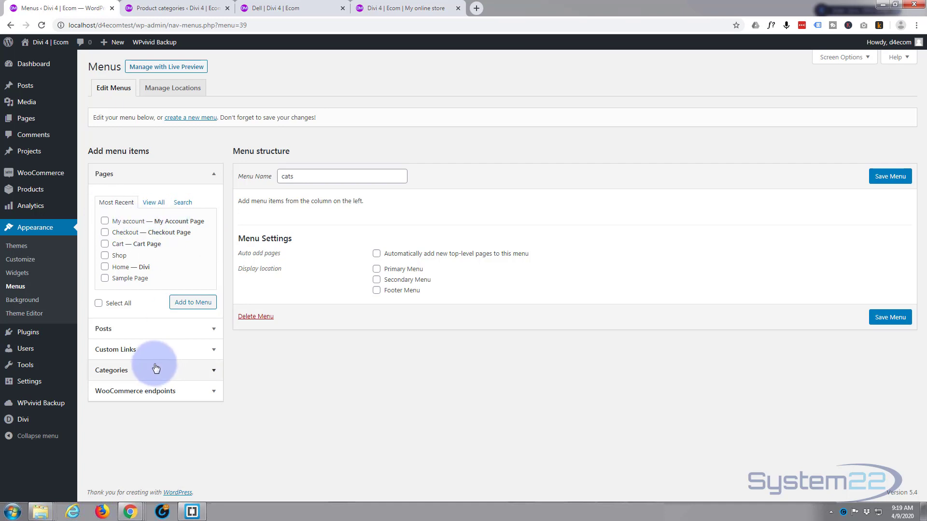
Step: Check the Categories and WooCommerce endpoints item groups for product categories that could go into the menu
click(207, 372)
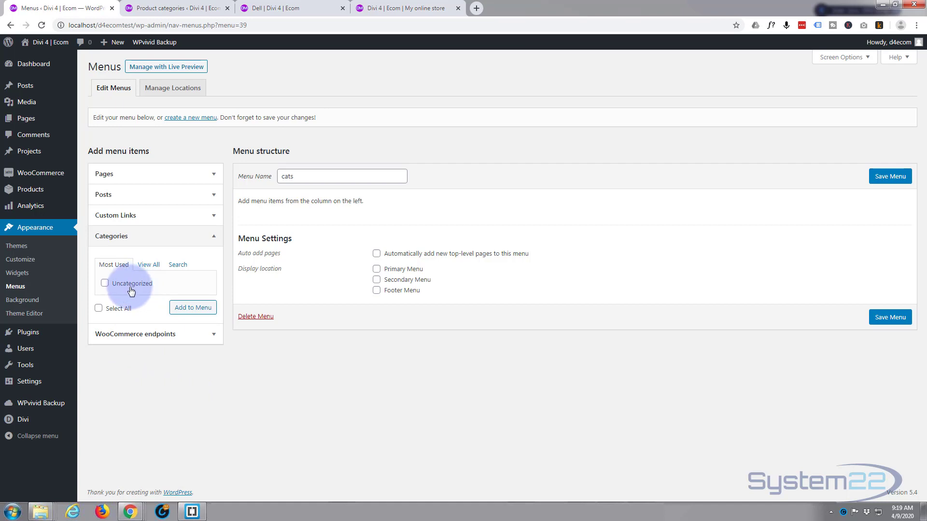
click(212, 238)
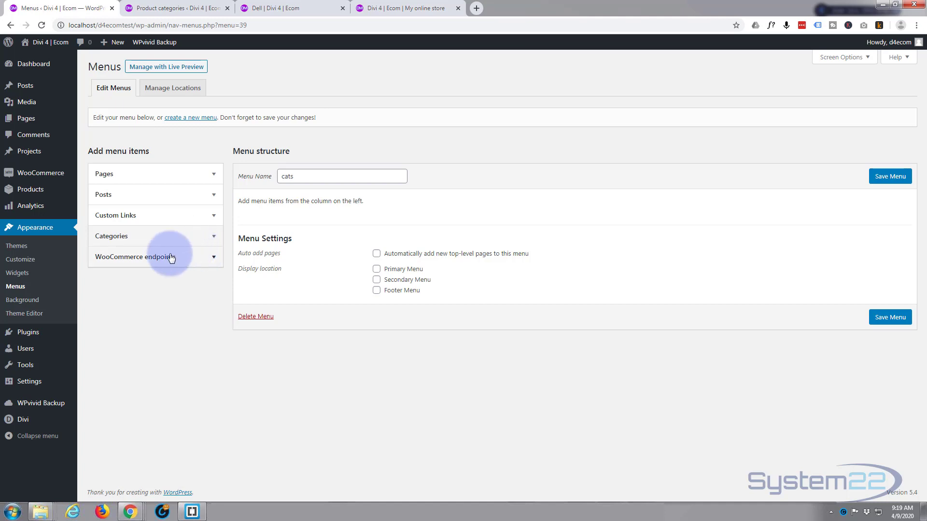
click(202, 260)
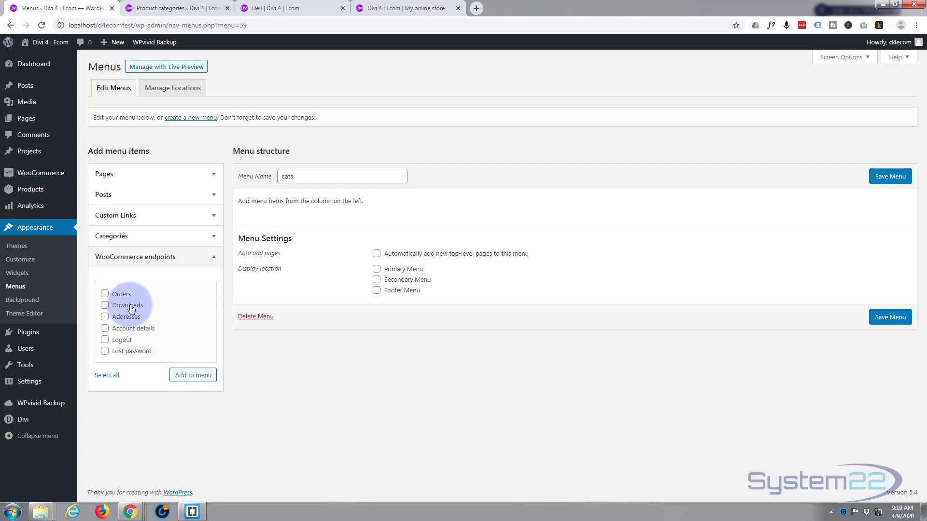
click(200, 256)
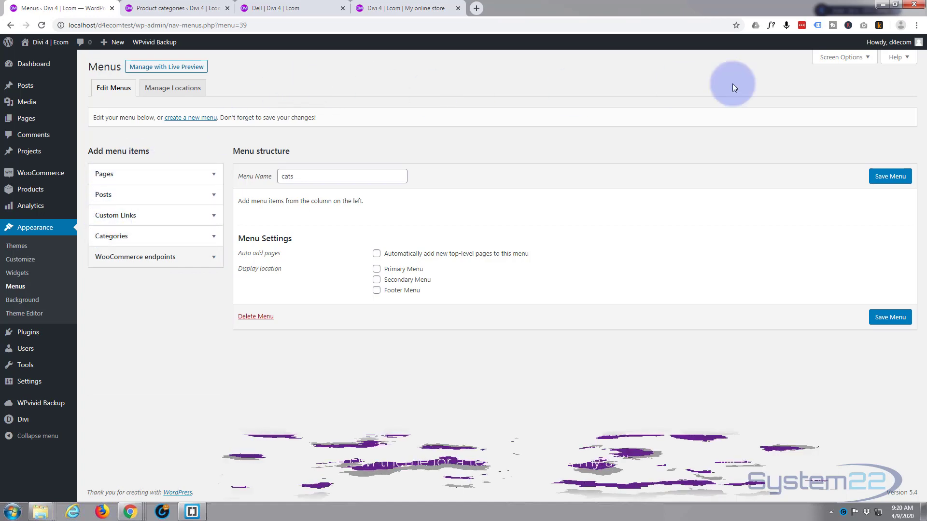
Step: Enable the Product categories box in the menu editor's screen options
click(868, 58)
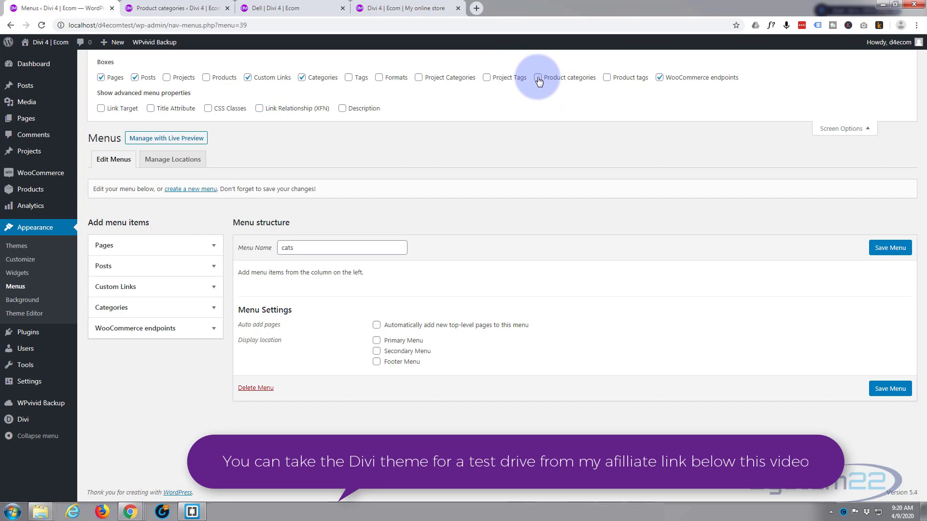
click(538, 78)
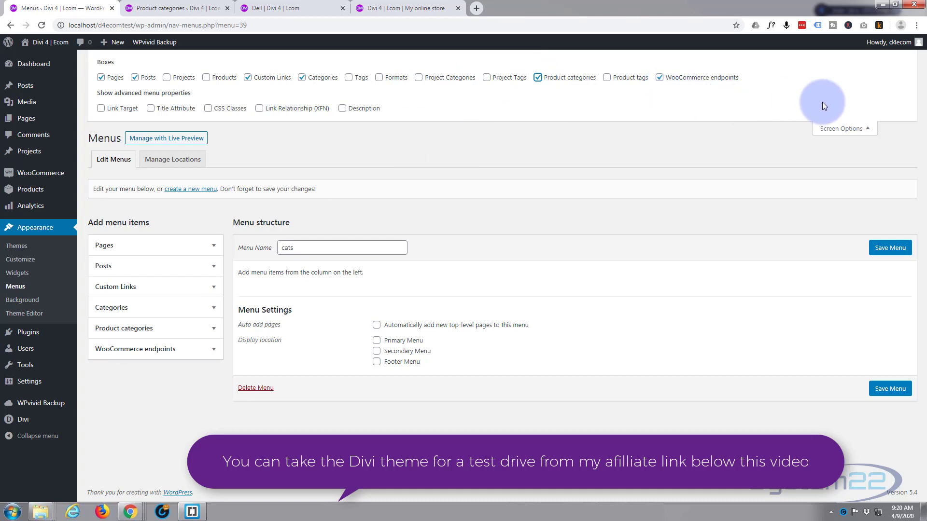
click(864, 129)
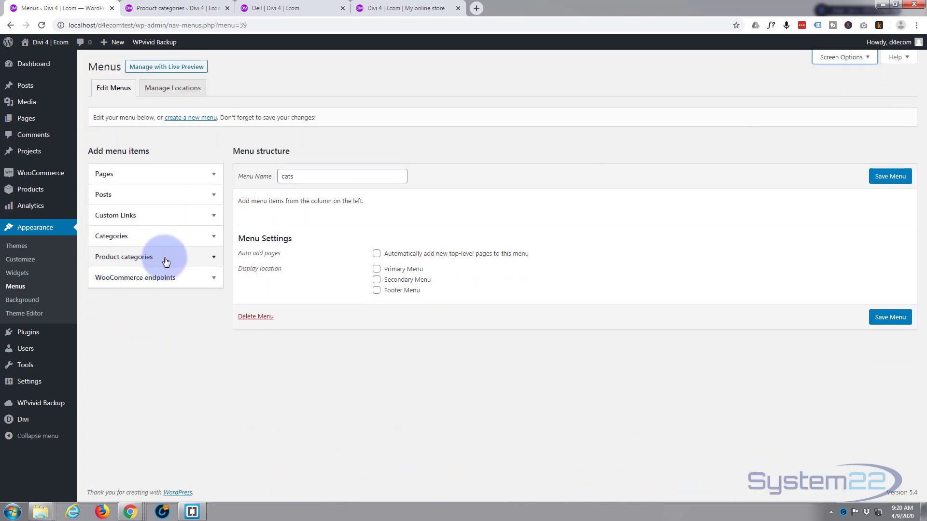
Step: Add the Laptop, Desktops, All In One and Sale product categories to the cats menu
click(215, 260)
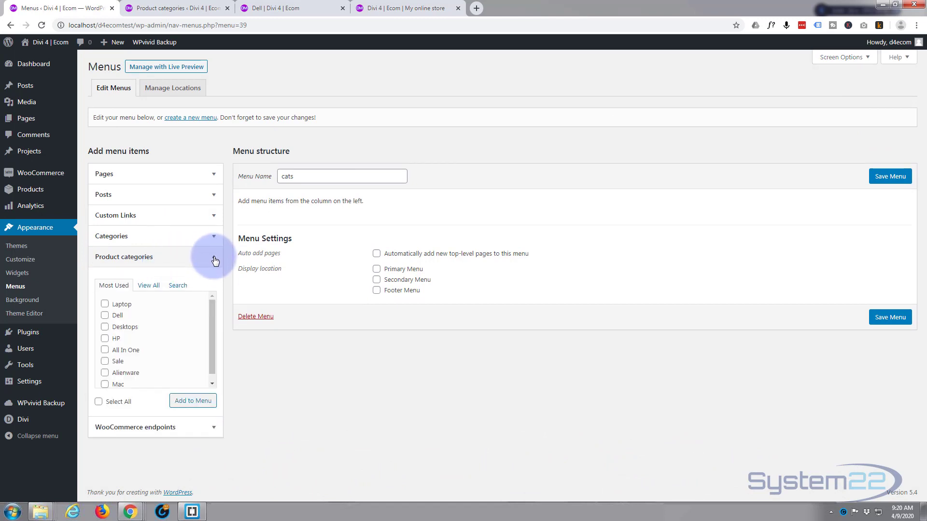
click(105, 305)
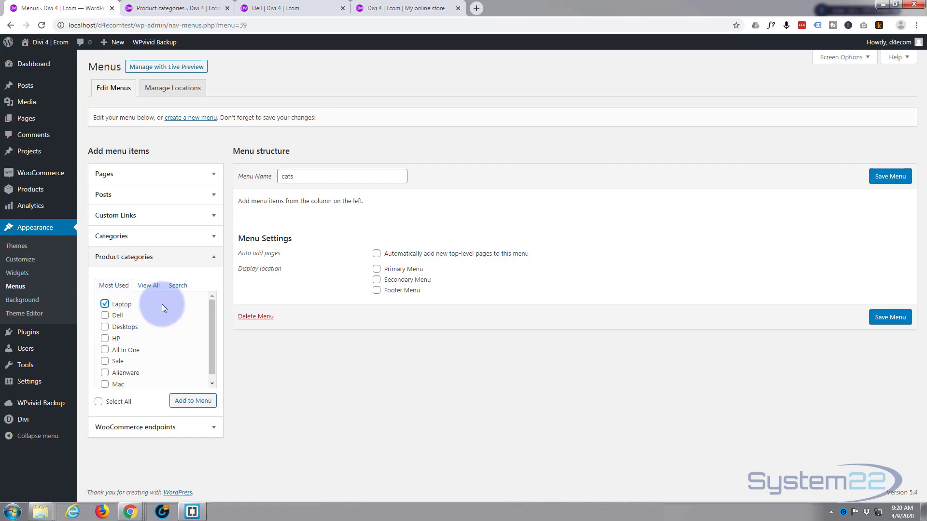
click(105, 326)
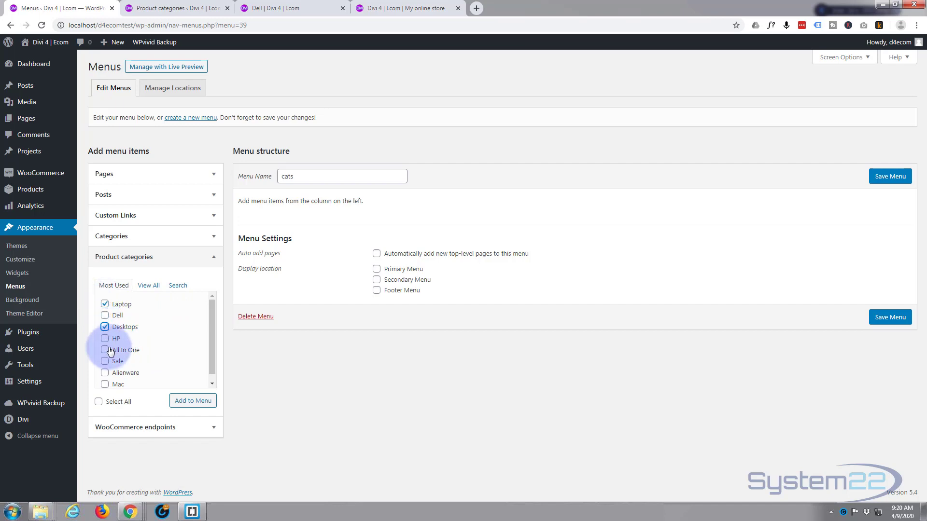
click(105, 350)
scroll(162, 340, down, 1)
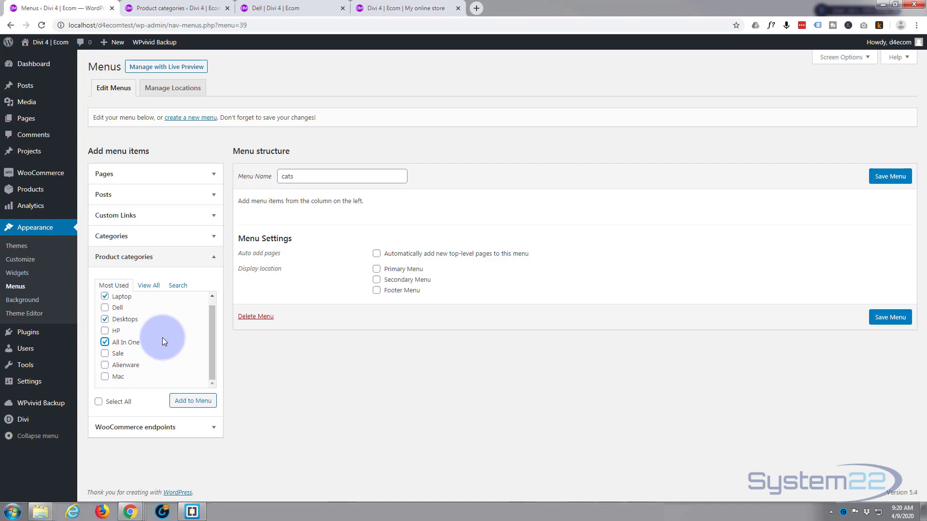
click(105, 354)
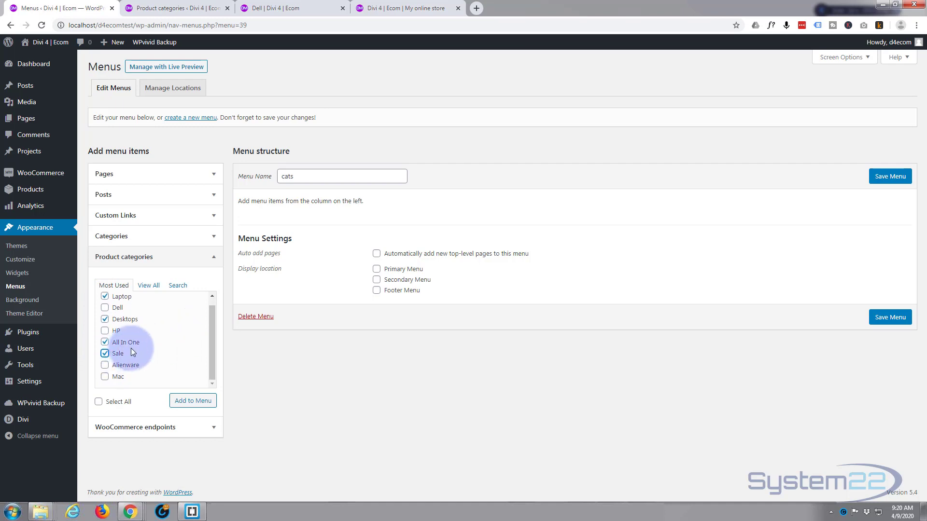
click(195, 401)
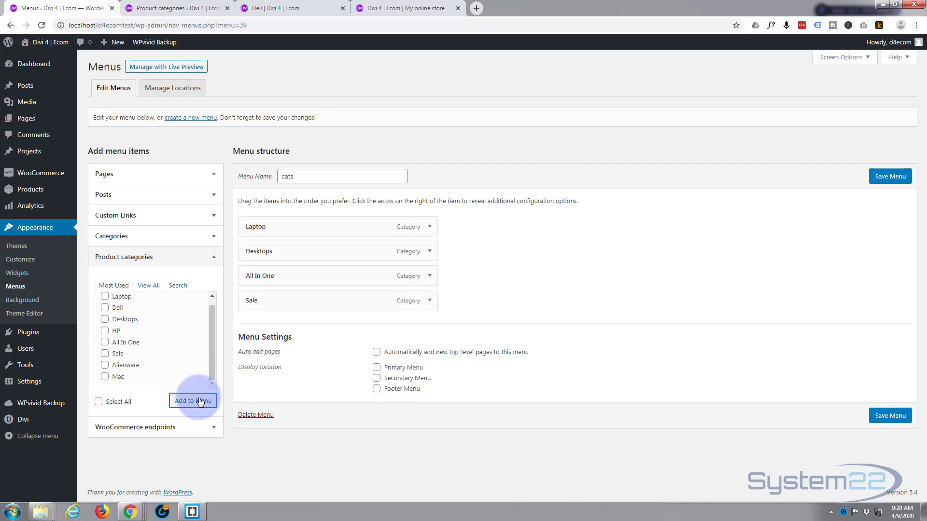
mouse_move(294, 227)
mouse_down()
mouse_move(296, 252)
mouse_move(295, 223)
mouse_up()
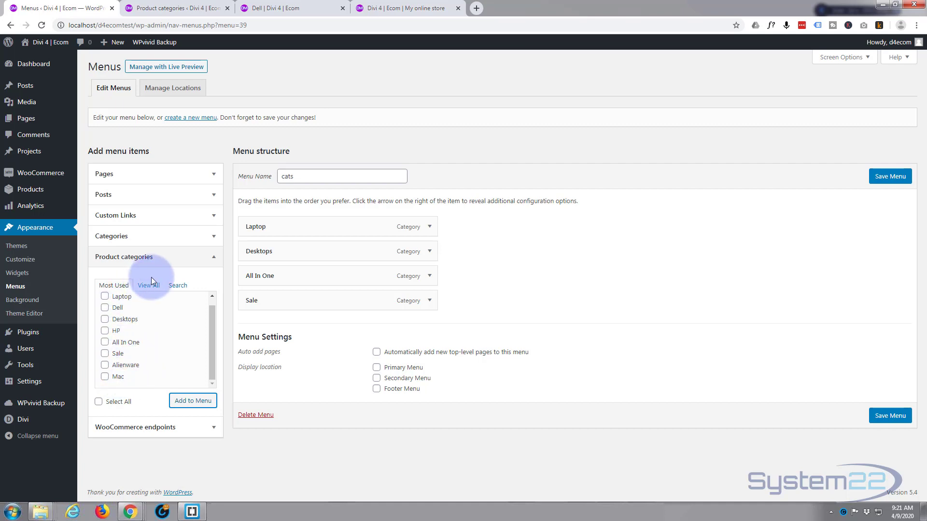
Step: Add a custom link to the cats menu with the URL "#" and the link text "Brands"
click(213, 257)
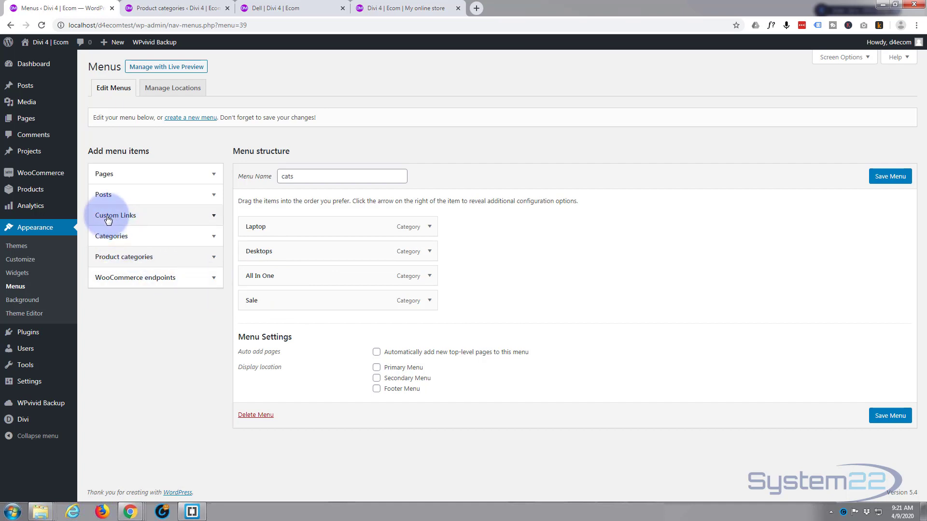
click(213, 217)
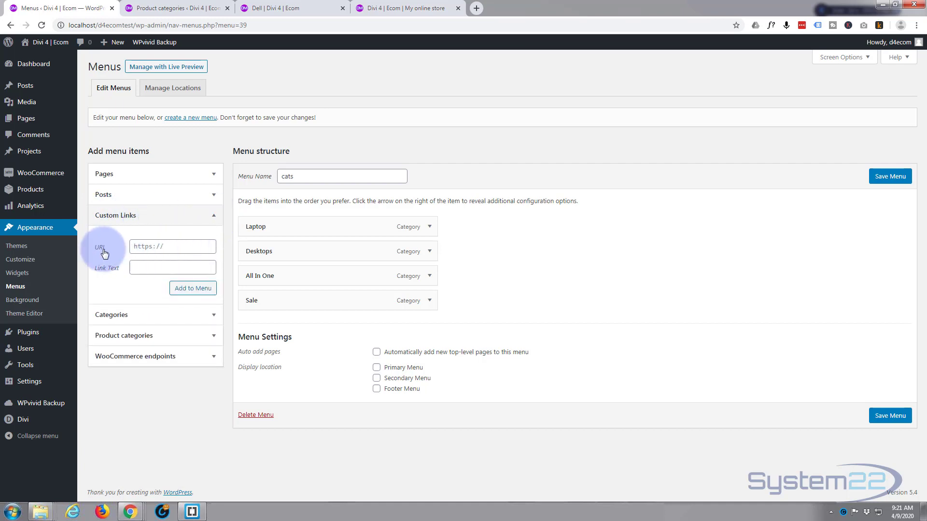
click(148, 247)
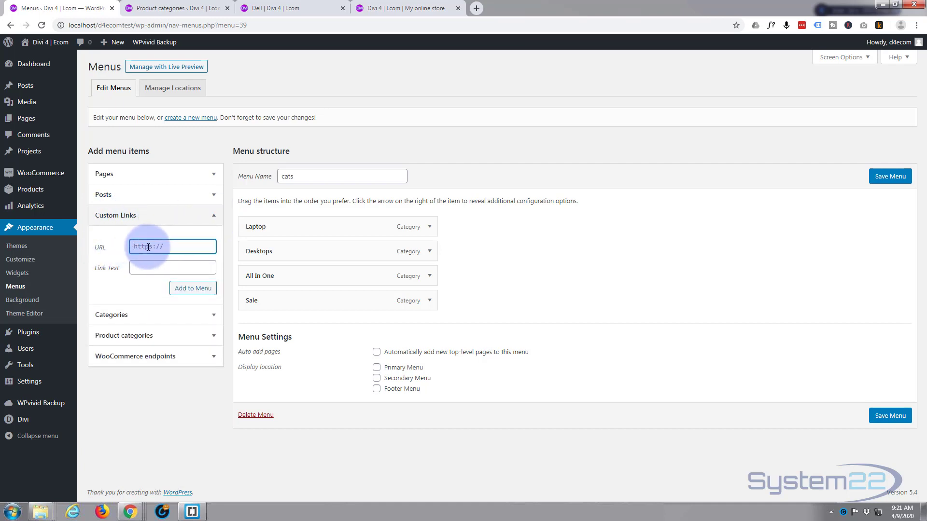
text(#)
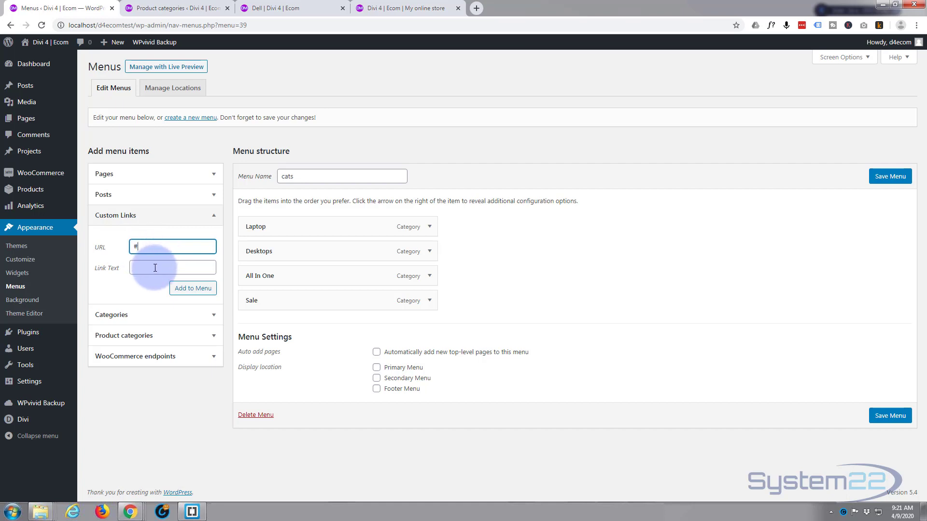
click(155, 268)
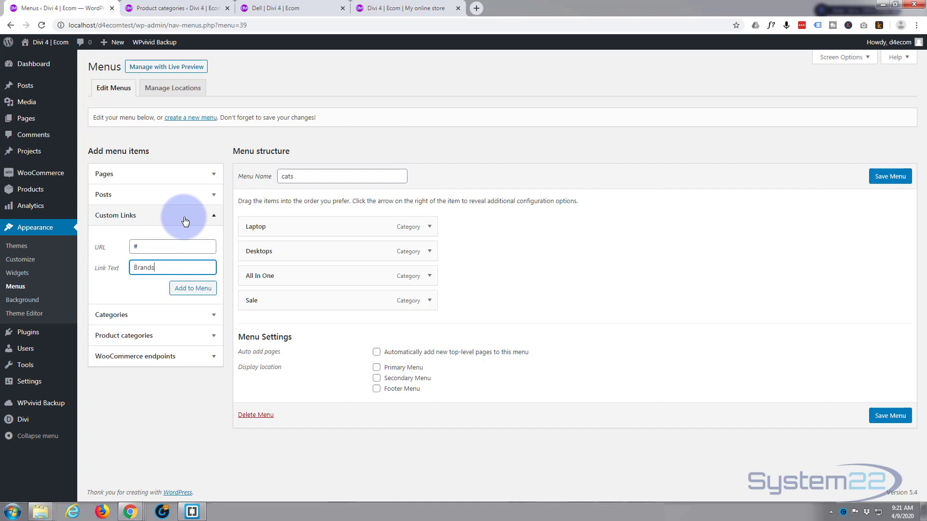
click(194, 292)
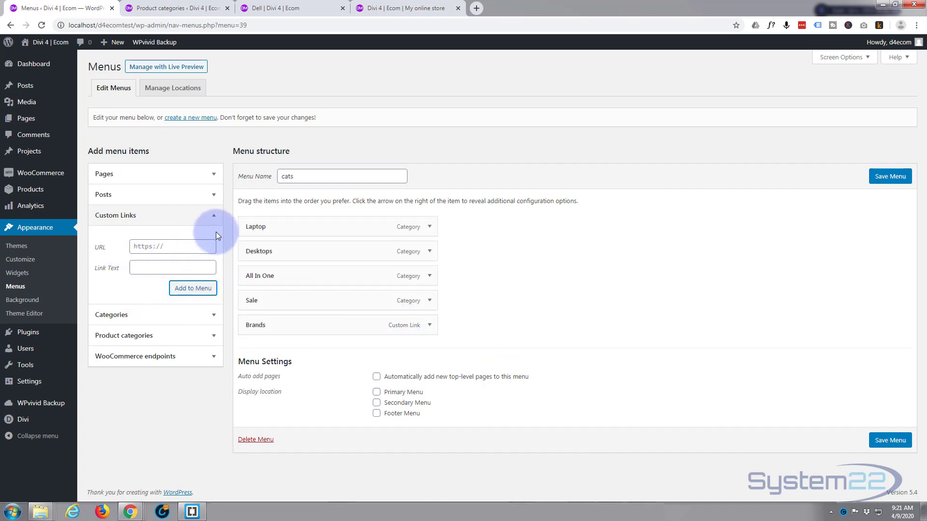
click(212, 216)
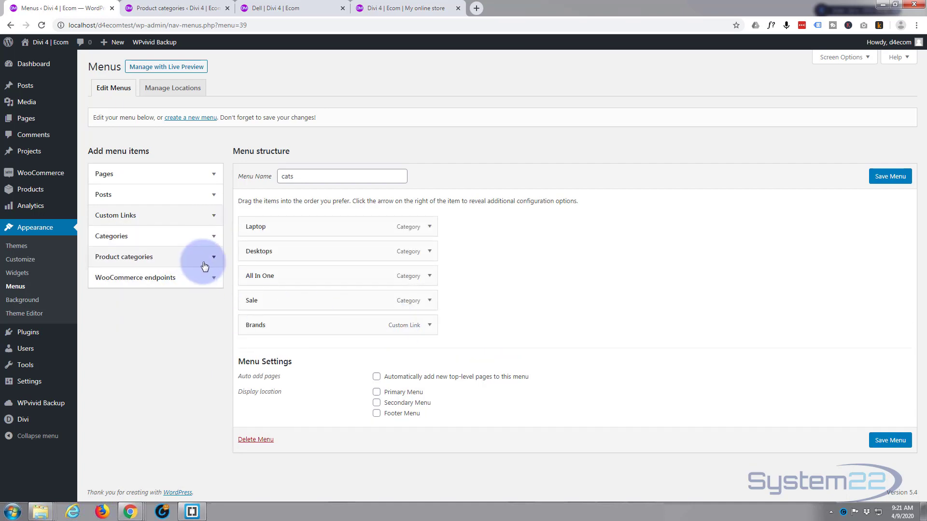
Step: Add the Dell, HP, Alienware and Mac product categories to the cats menu
click(214, 258)
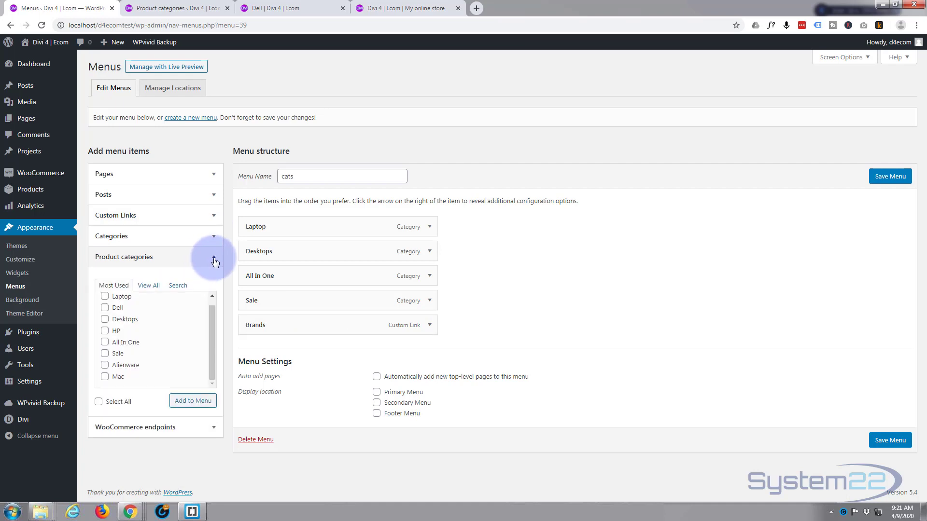
click(105, 308)
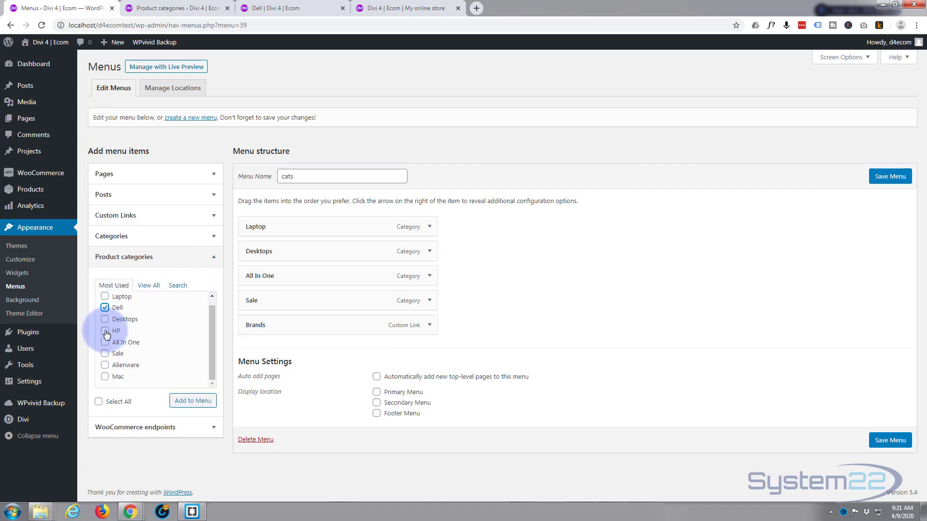
click(105, 330)
click(105, 365)
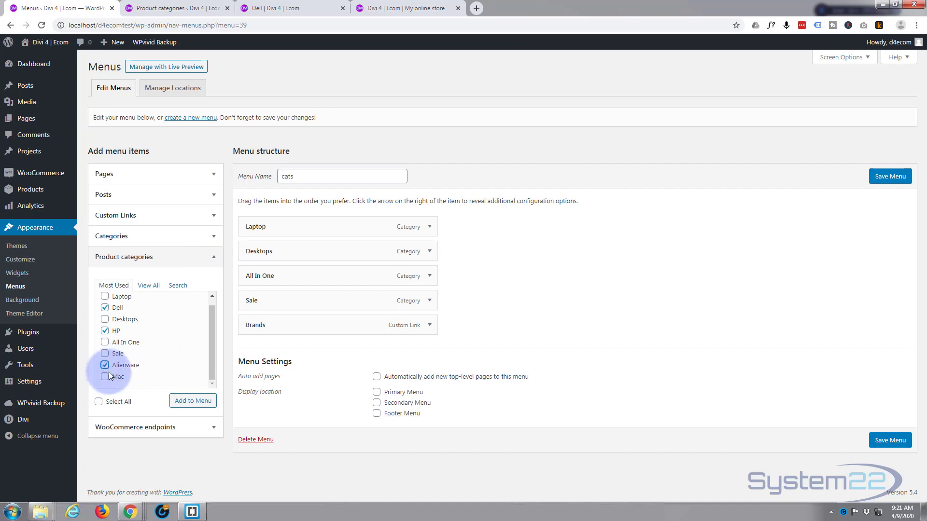
click(105, 377)
click(188, 405)
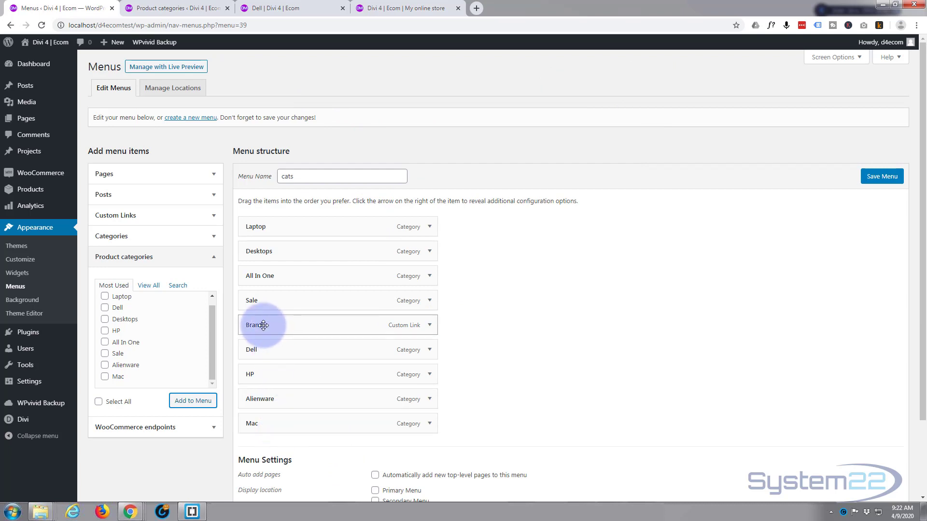
Step: Nest Dell, HP, Alienware and Mac as sub items under Brands and save the cats menu
drag(294, 353, 289, 423)
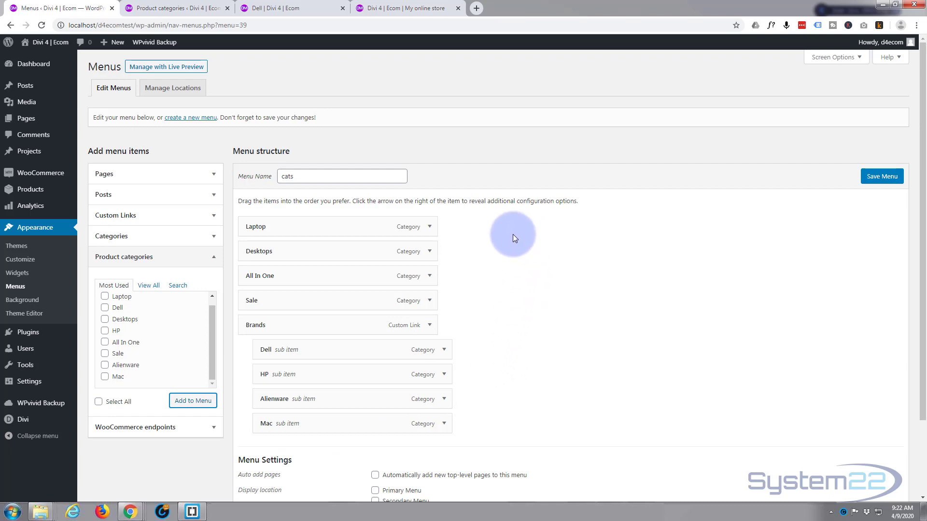
click(891, 179)
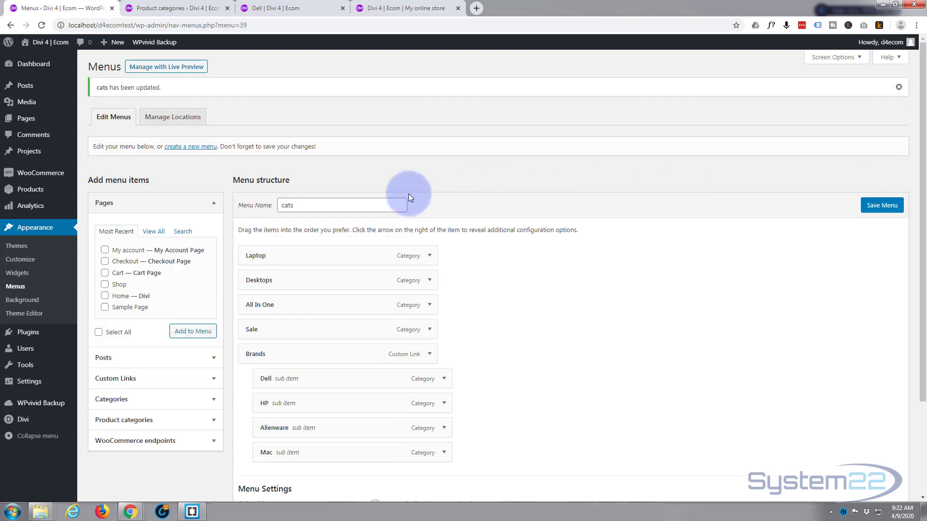
click(384, 208)
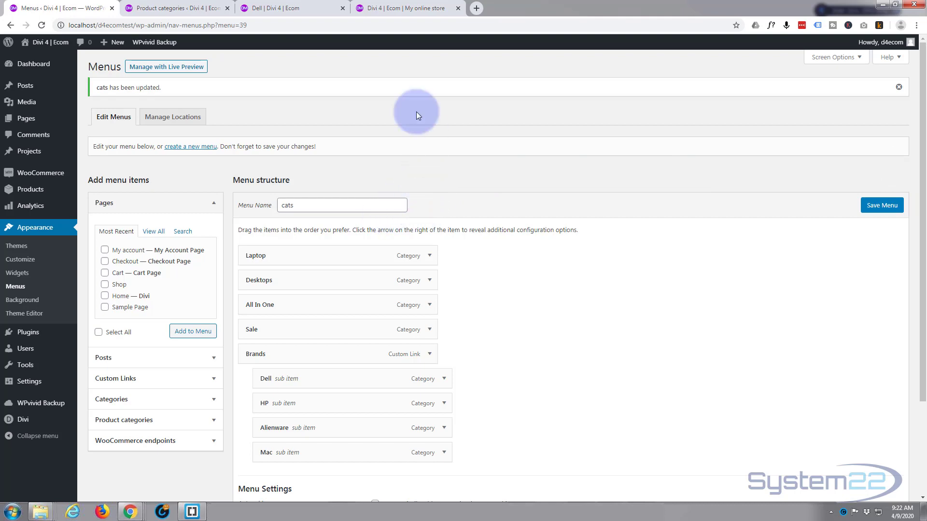
Step: Assign the cats menu to the Primary Menu location in the Divi Theme Customizer and publish the change
click(372, 10)
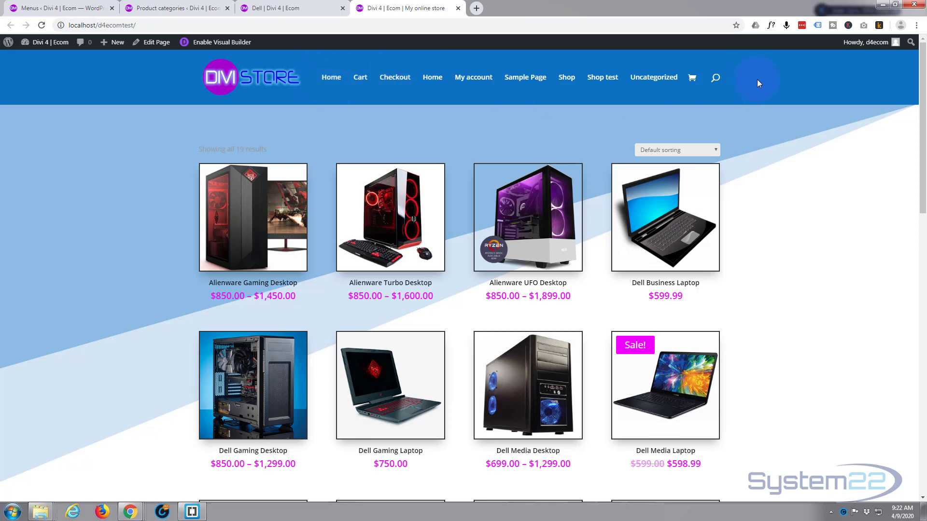
click(60, 8)
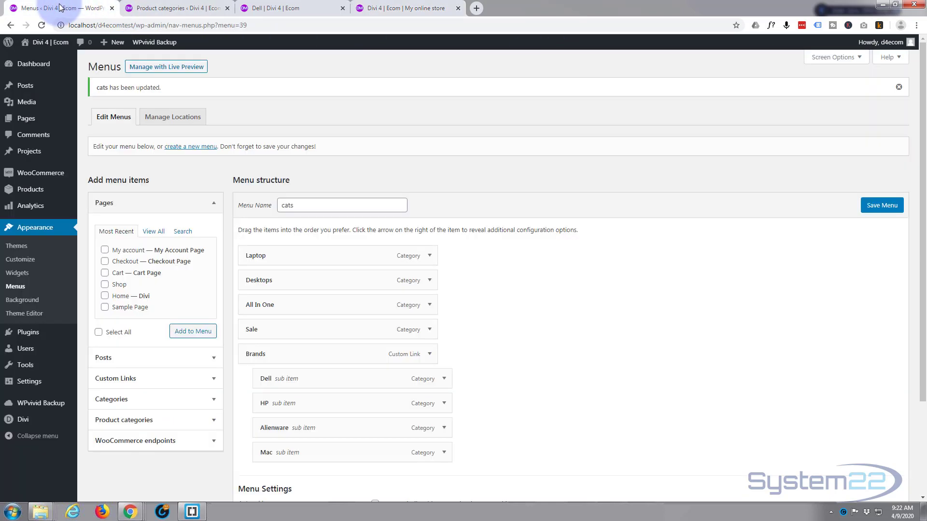
mouse_move(10, 421)
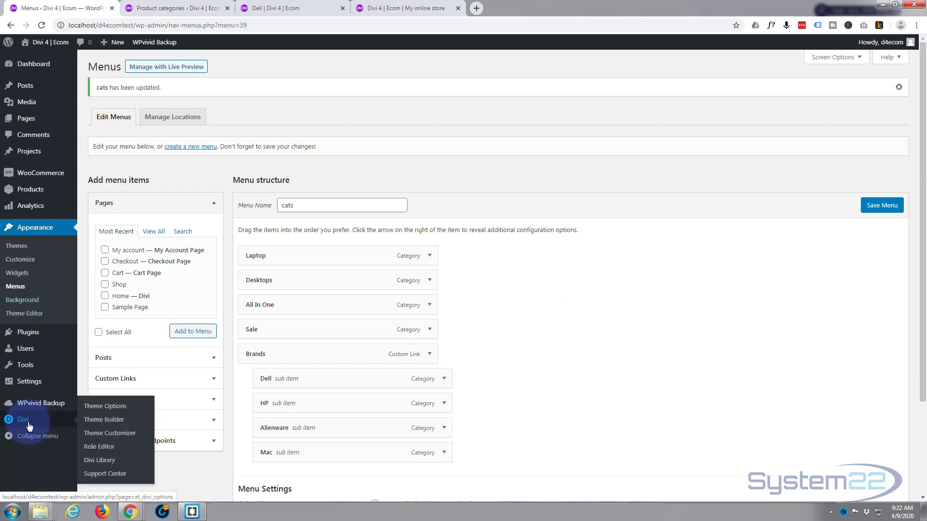
click(113, 434)
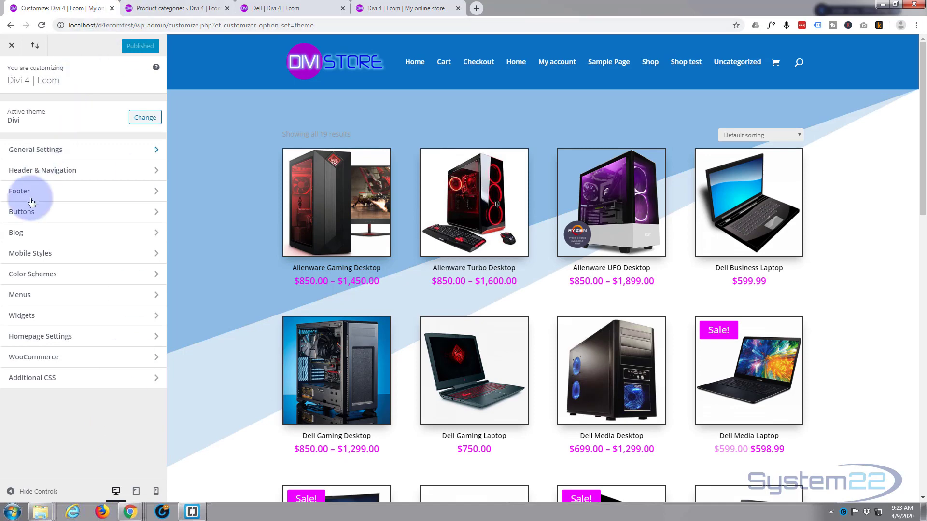
click(72, 296)
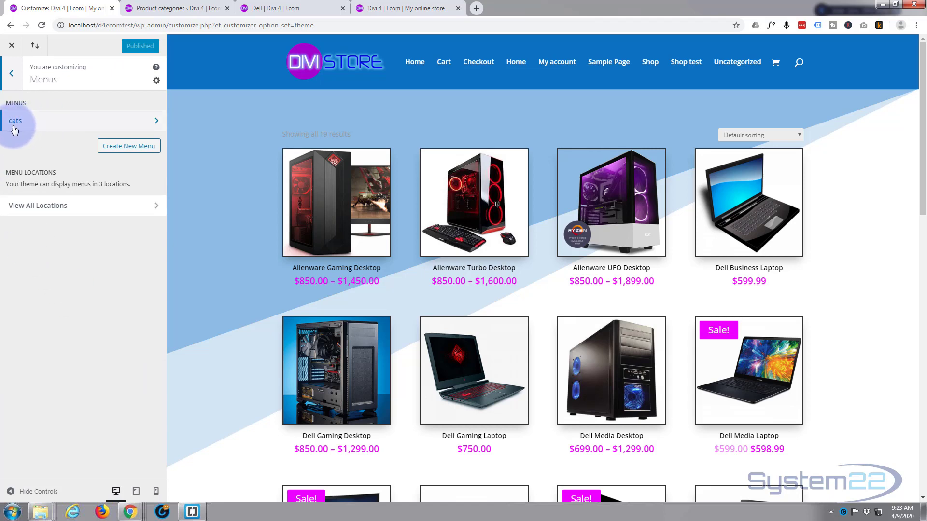
click(100, 207)
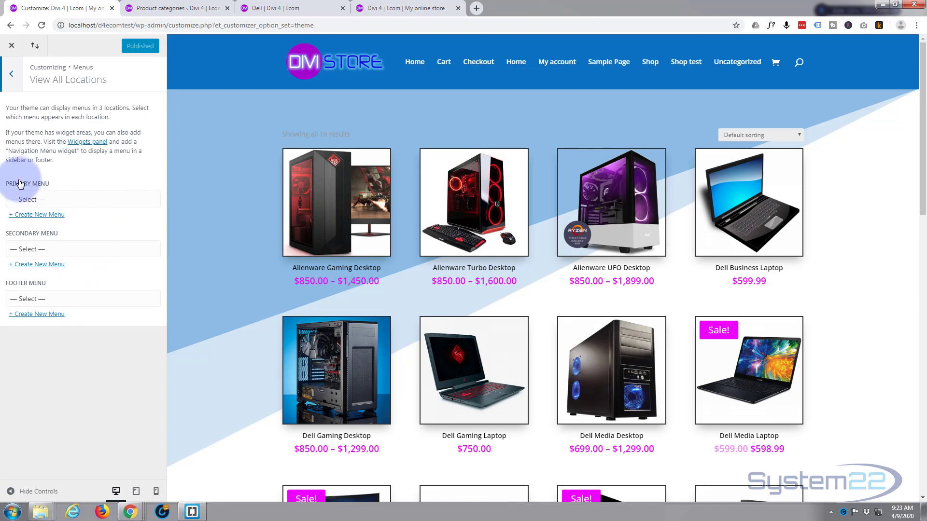
click(82, 202)
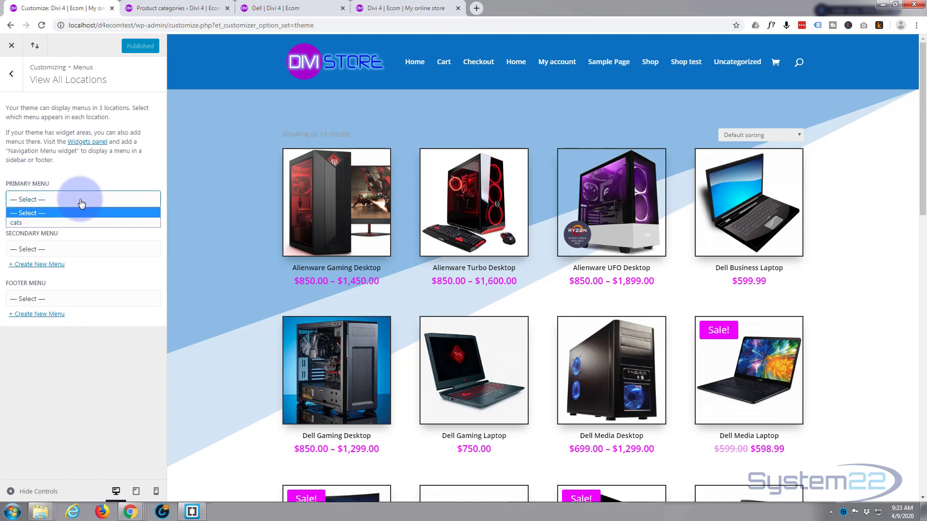
click(45, 222)
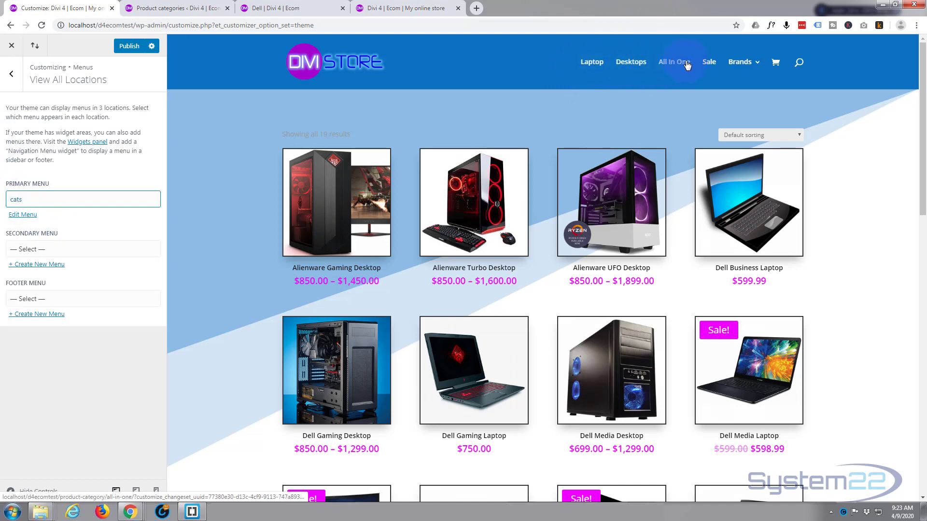
mouse_move(759, 66)
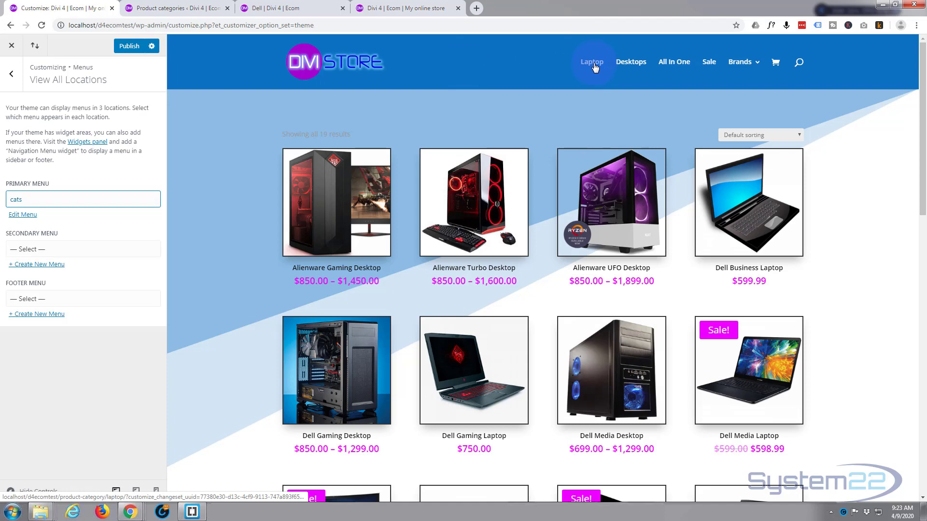
click(15, 79)
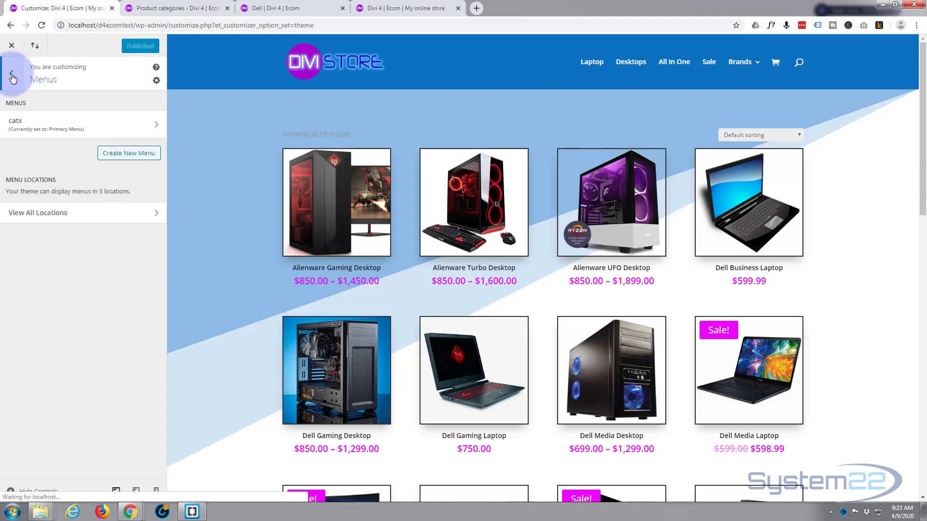
Step: Review the Primary Menu Bar styling options and the Brands dropdown in the customizer preview
click(12, 74)
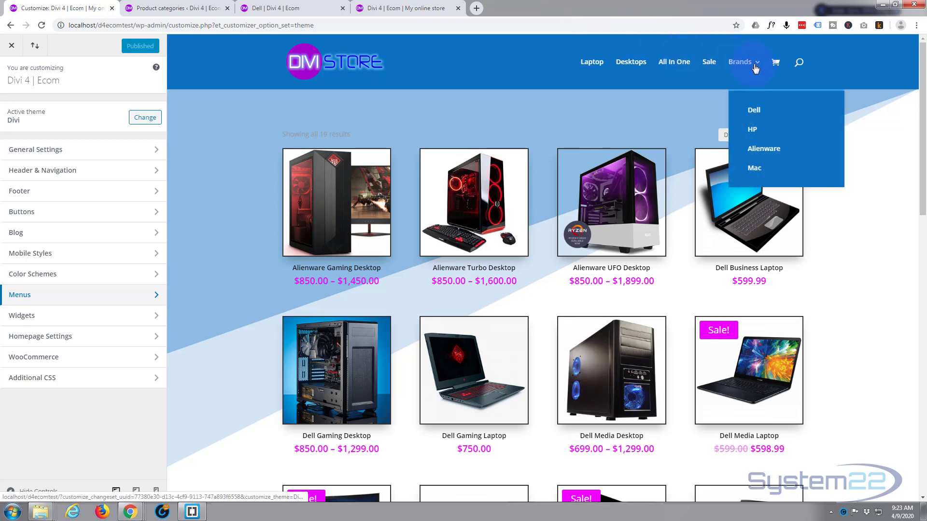
click(47, 173)
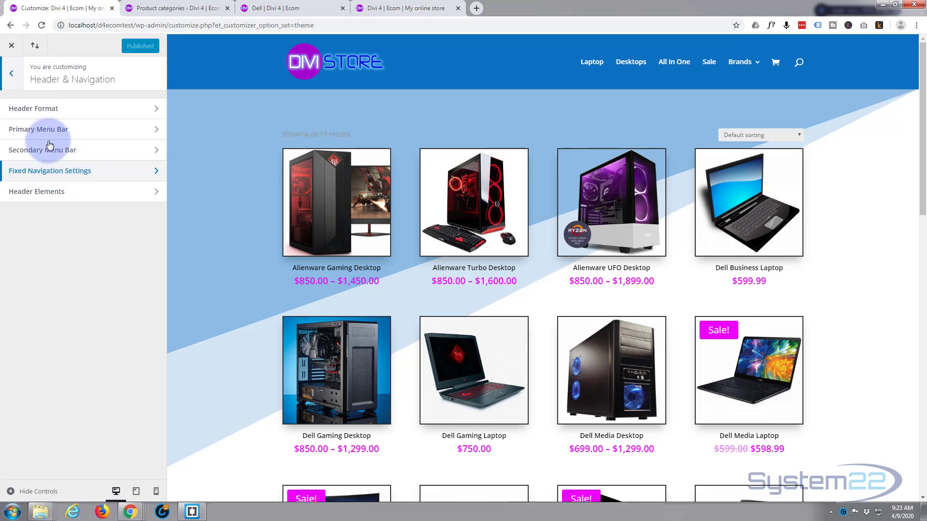
click(95, 132)
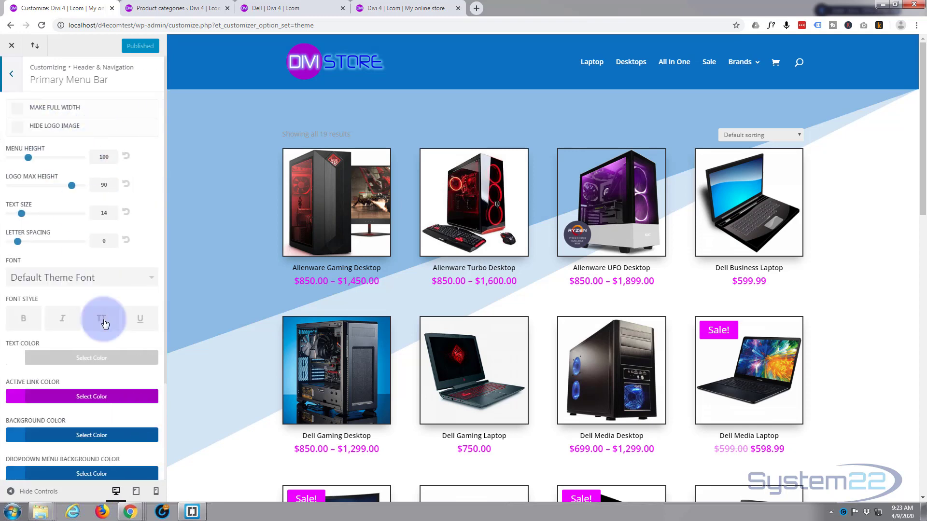
scroll(123, 266, down, 3)
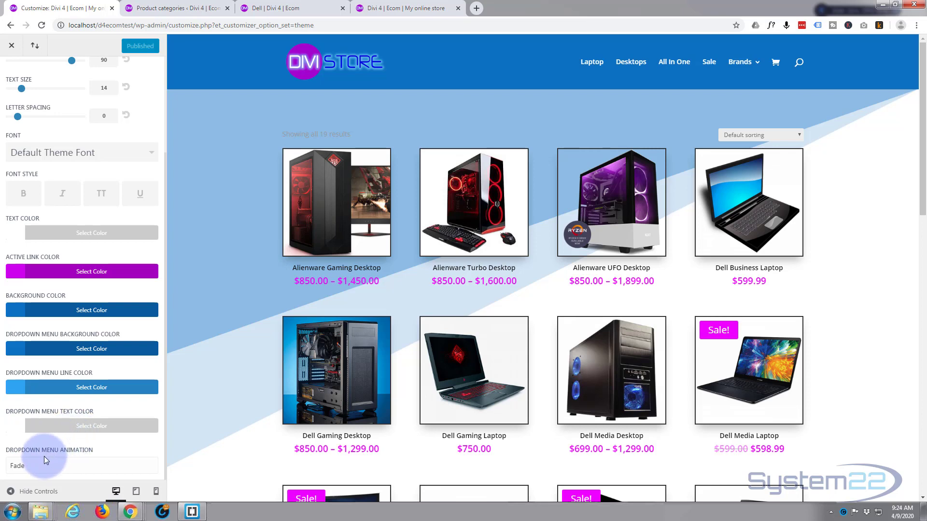
mouse_move(756, 65)
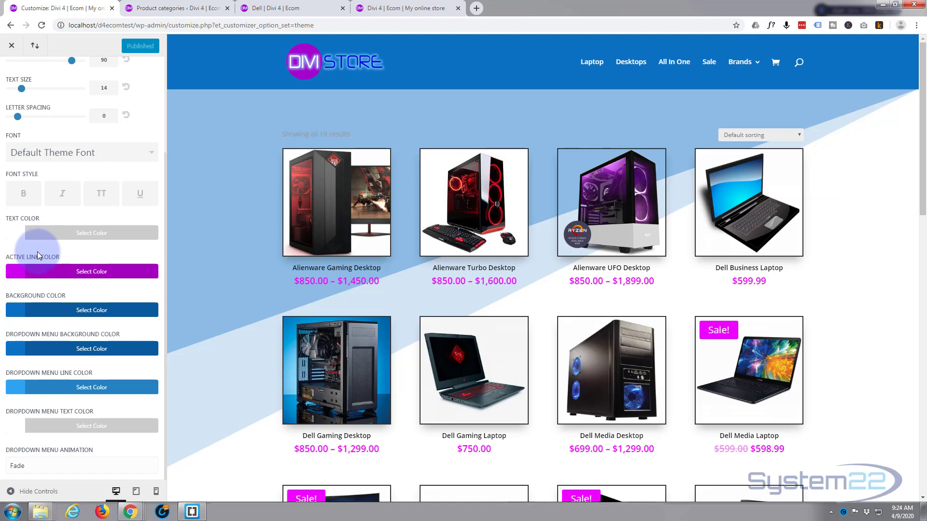
scroll(37, 251, up, 1)
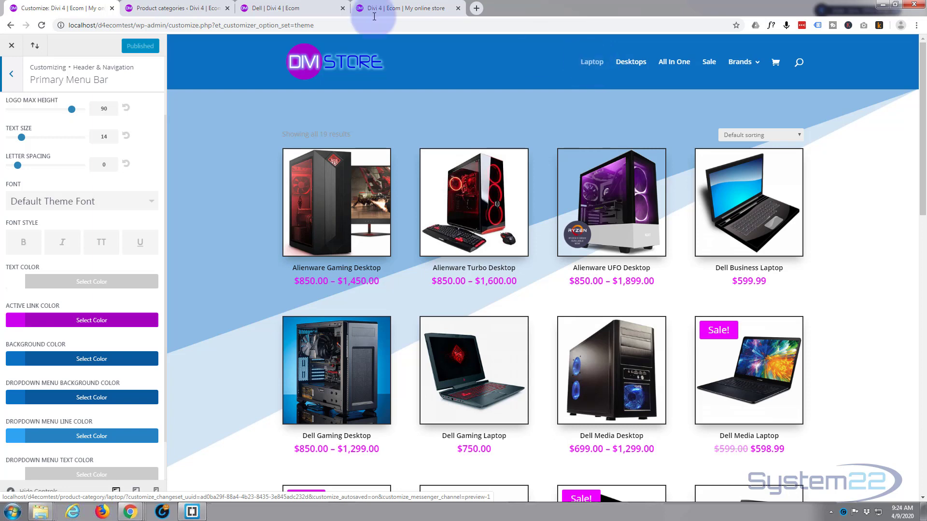
Step: Rename the Laptop product category to "Laptops" and set its slug to "laptops"
click(165, 9)
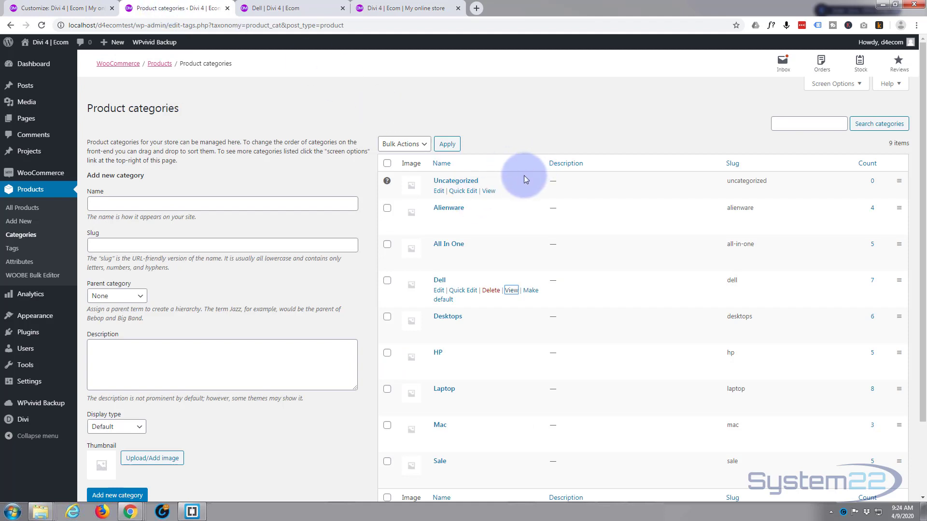
scroll(523, 178, down, 2)
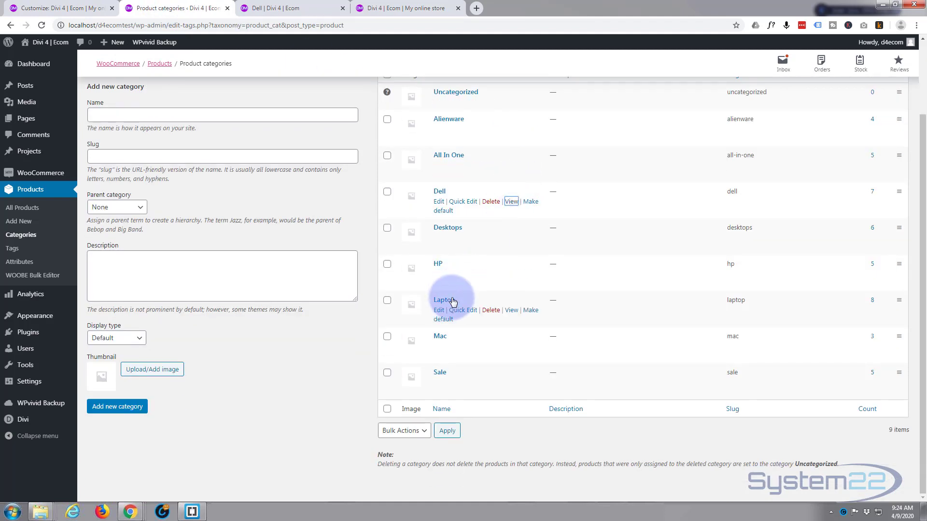
click(465, 310)
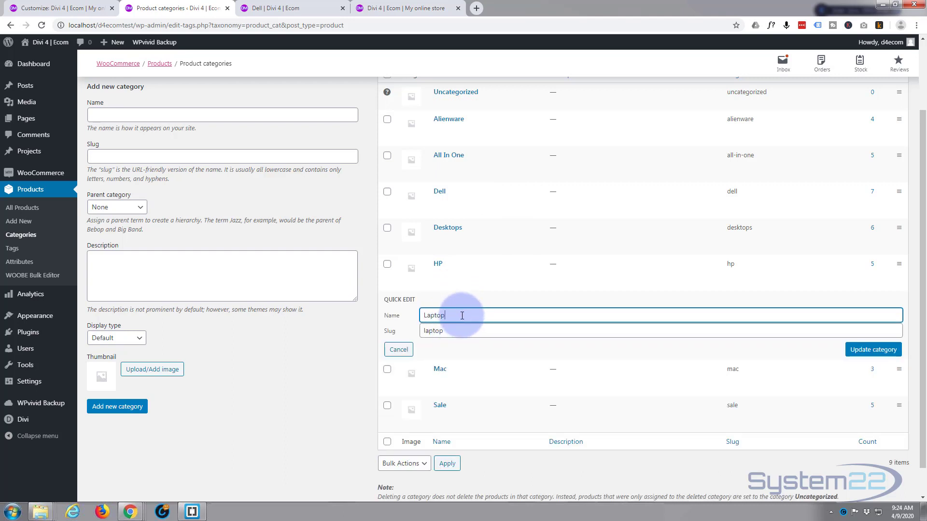
text(s)
click(449, 330)
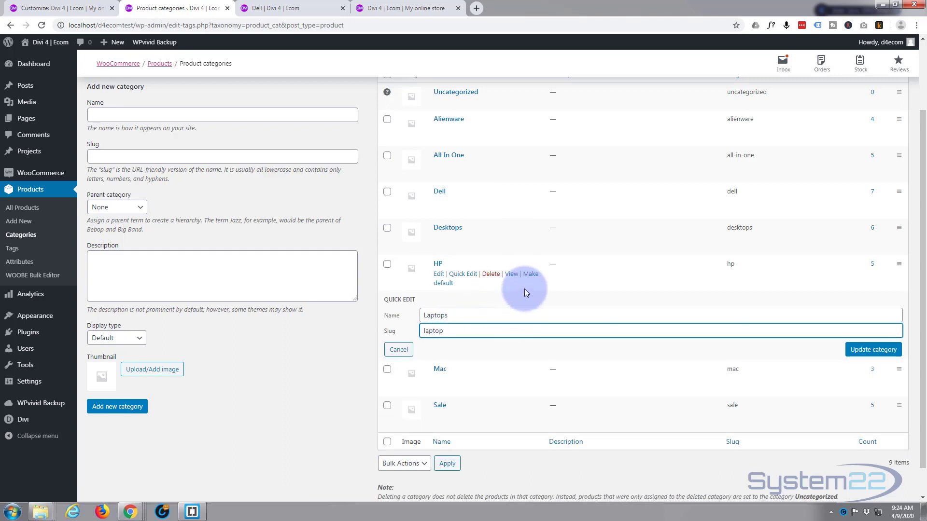
text(s)
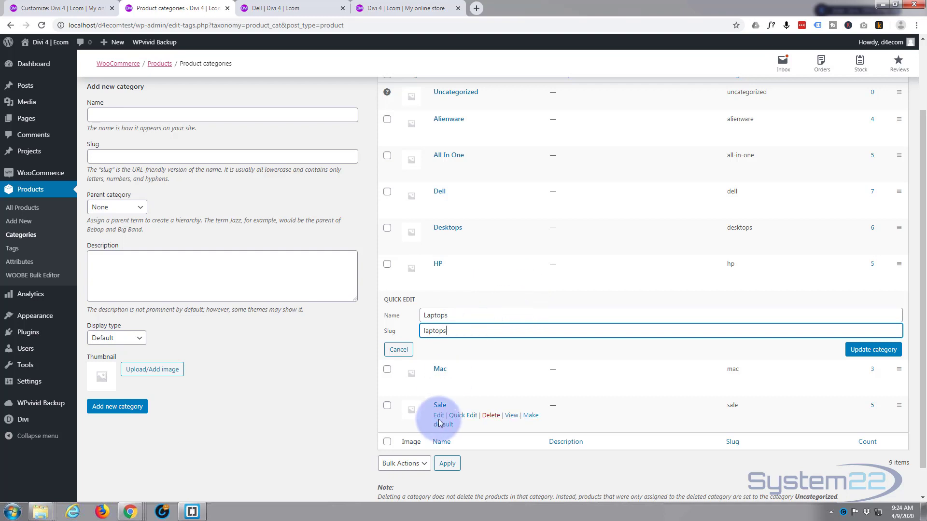
click(880, 351)
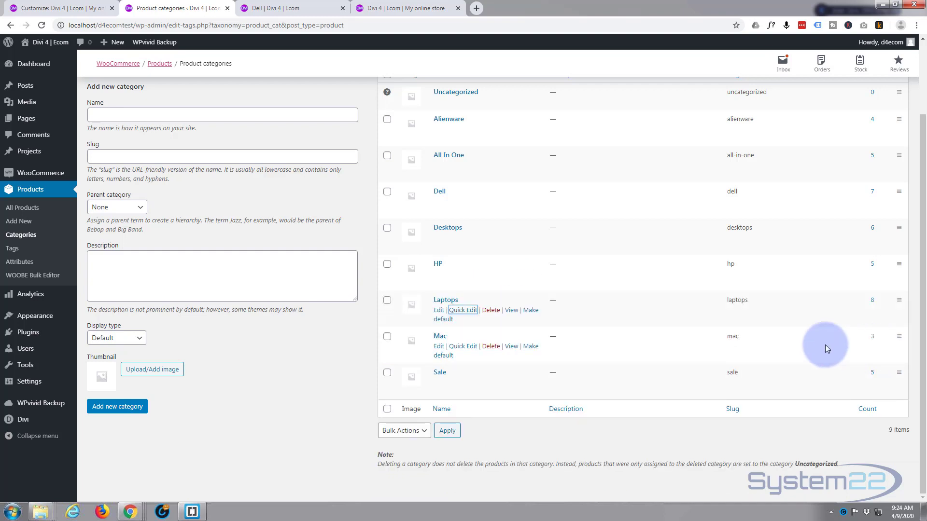
Step: Reload the storefront to check the new menu, and look through its Desktops category page
click(377, 11)
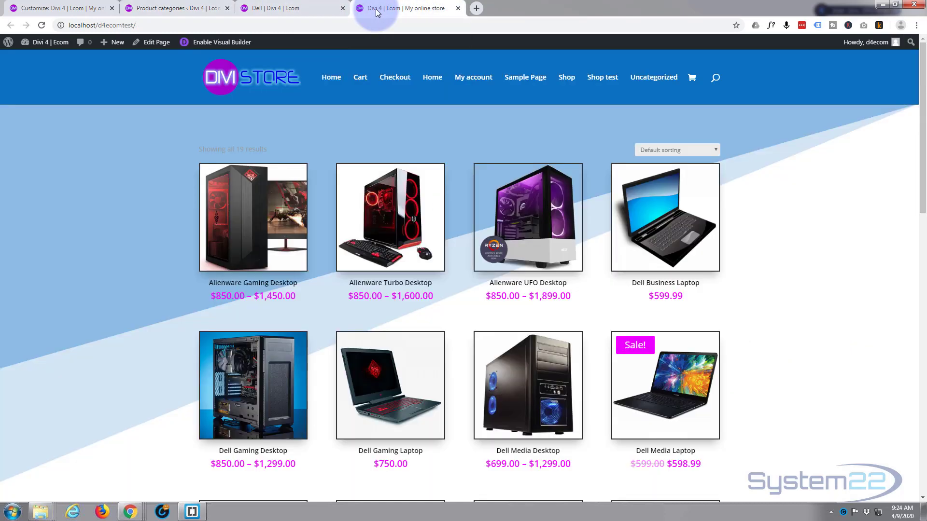
click(41, 26)
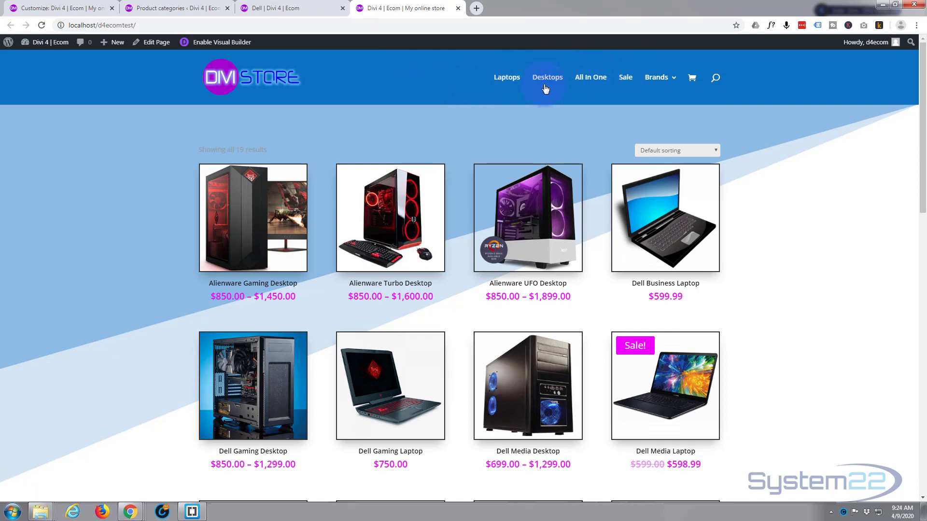
scroll(501, 261, down, 10)
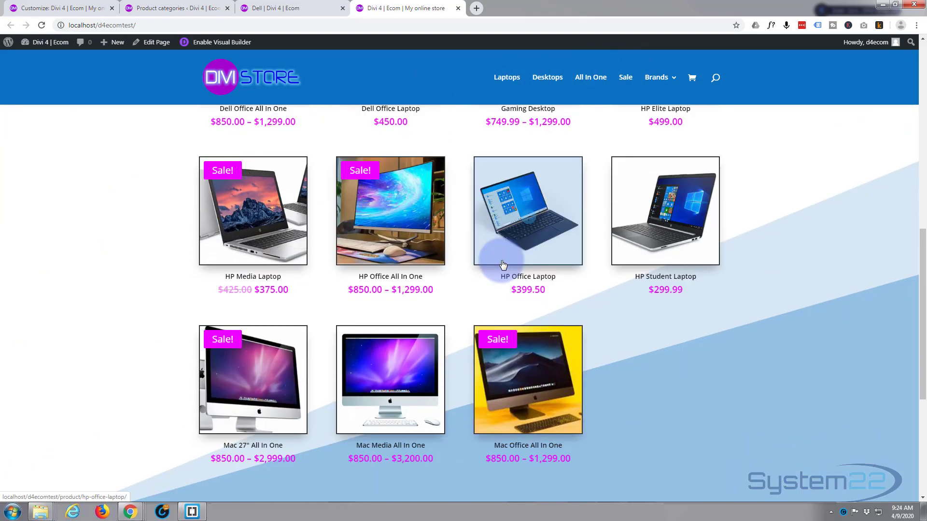
scroll(502, 262, up, 10)
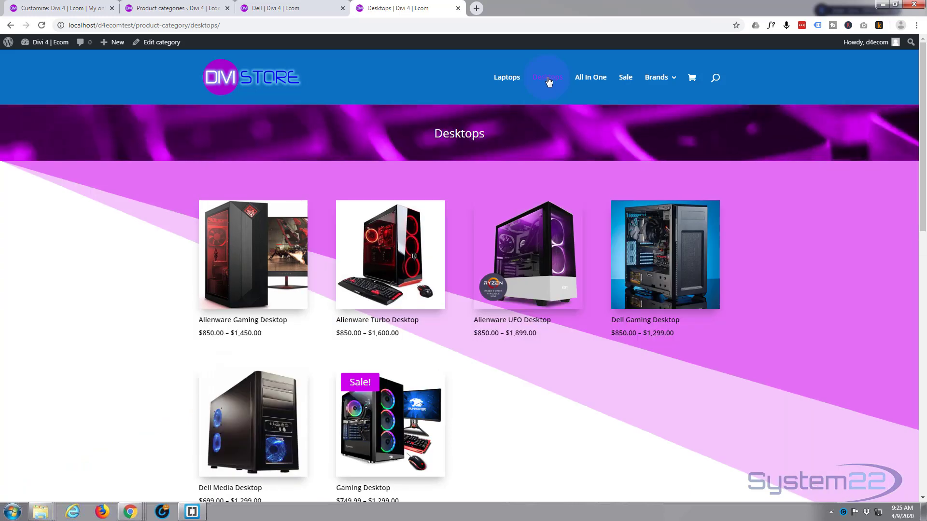
scroll(92, 175, down, 10)
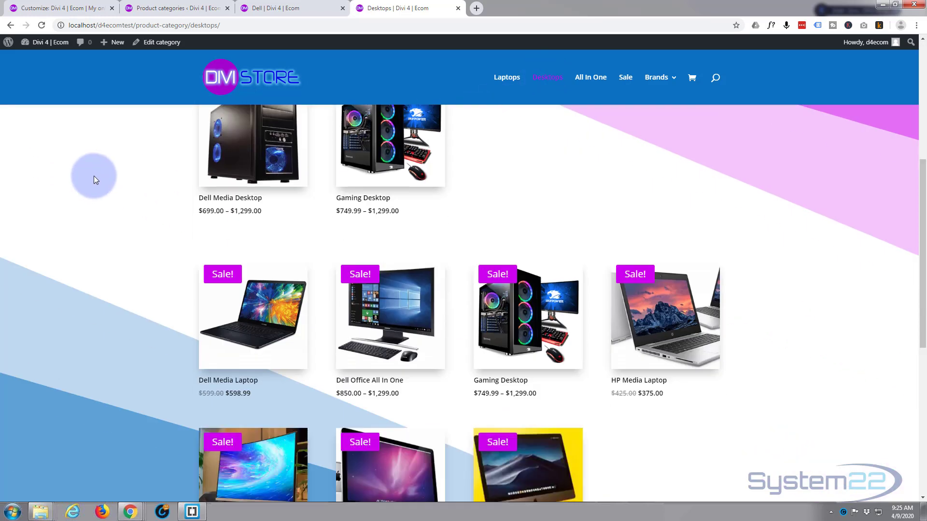
scroll(94, 176, up, 12)
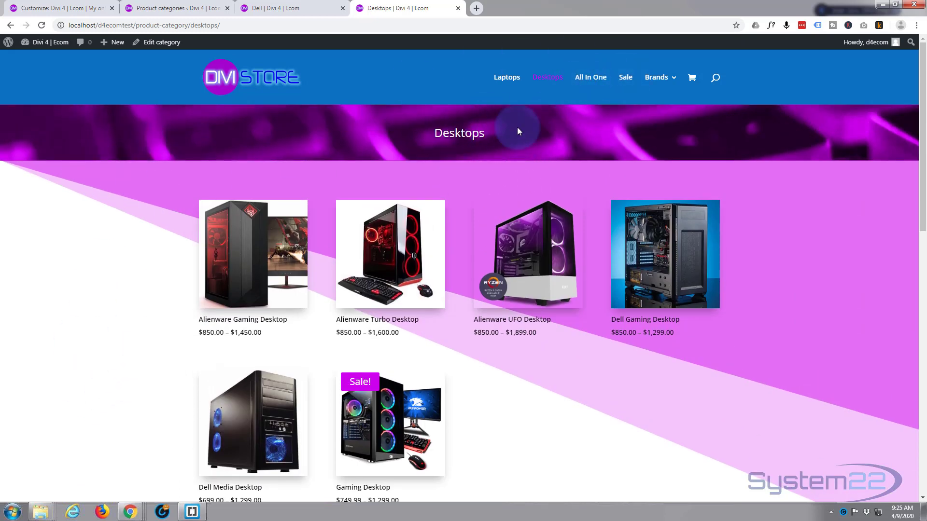
Step: Look through the All In One and Mac category pages on the storefront and test the Brands menu item's own link
click(589, 82)
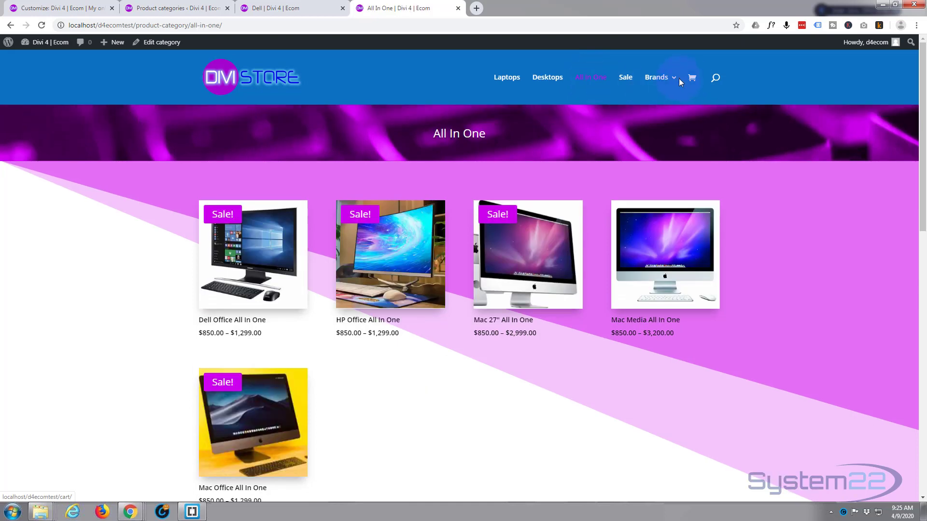
mouse_move(674, 83)
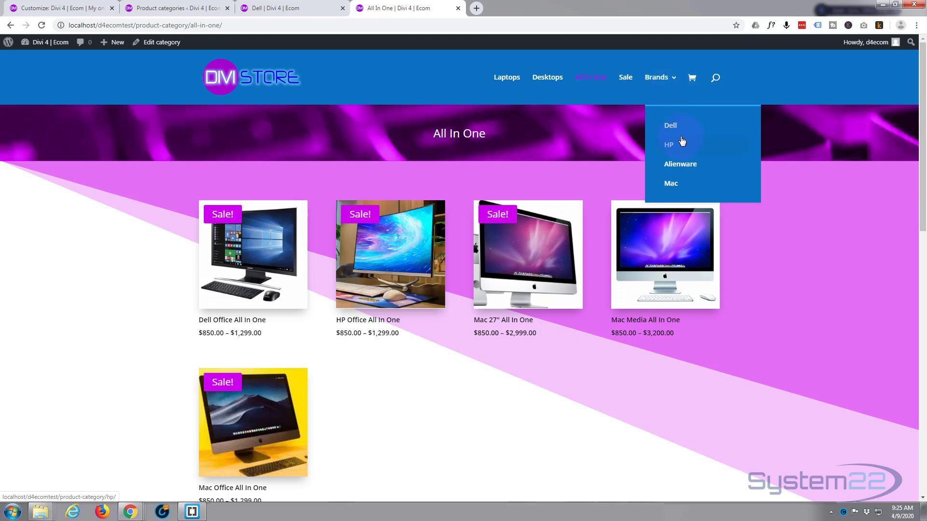
click(674, 187)
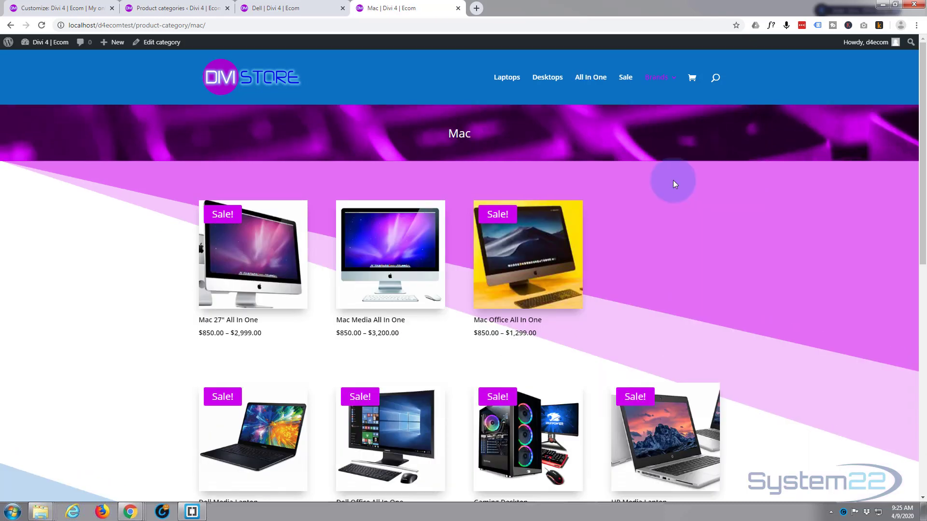
scroll(665, 175, down, 3)
scroll(665, 175, up, 3)
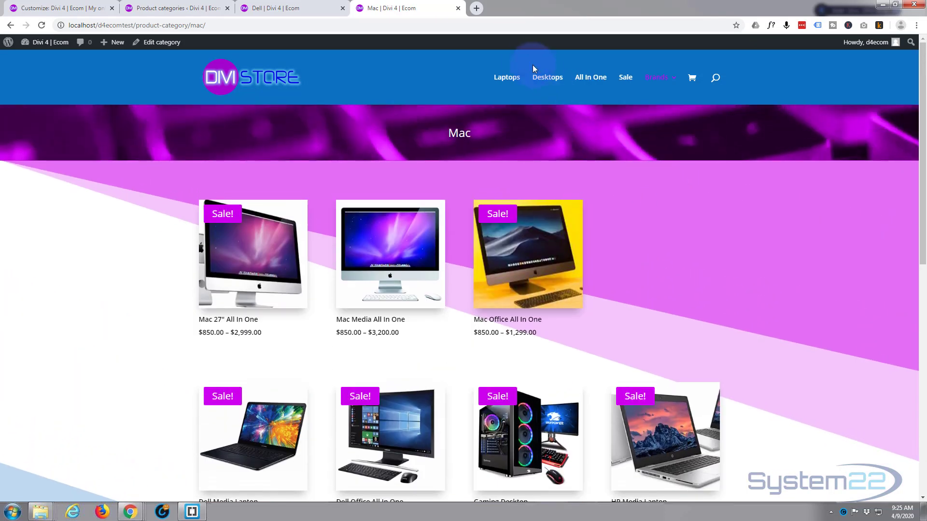
mouse_move(662, 82)
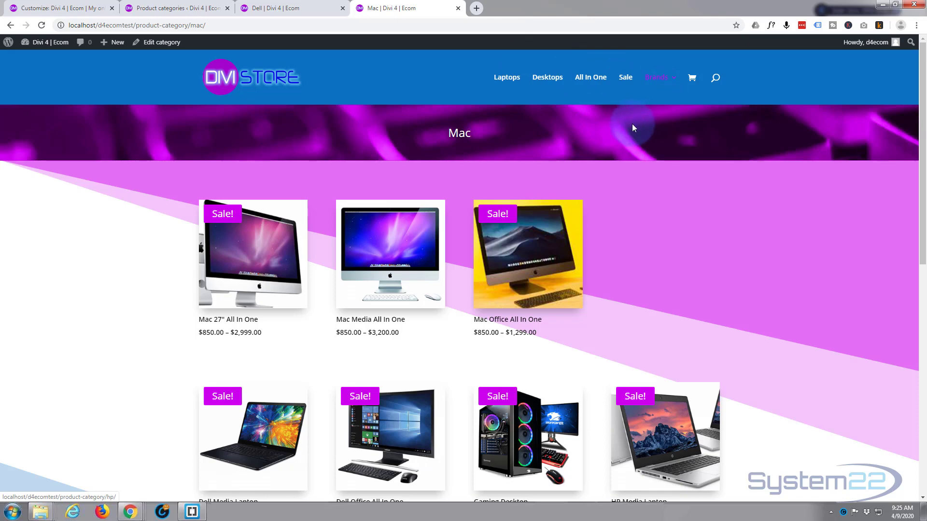
scroll(125, 168, down, 8)
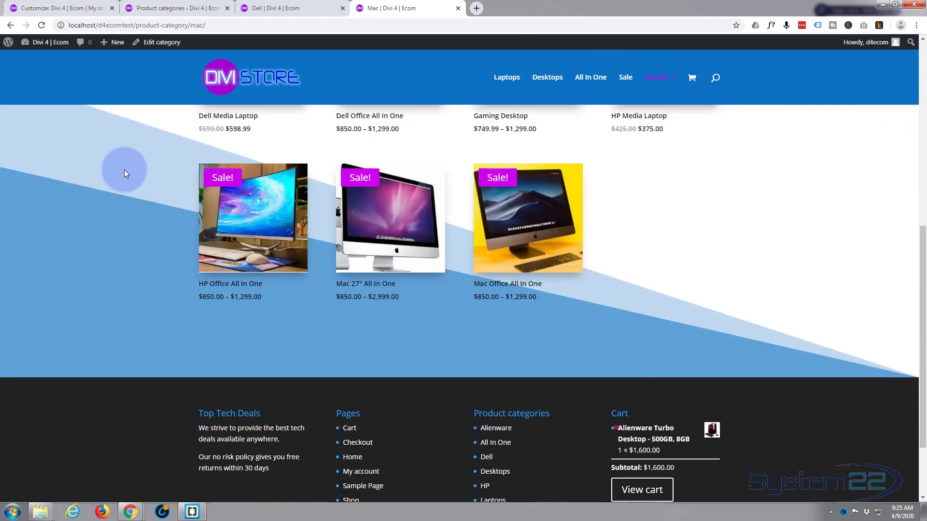
scroll(124, 169, up, 1)
scroll(123, 170, up, 8)
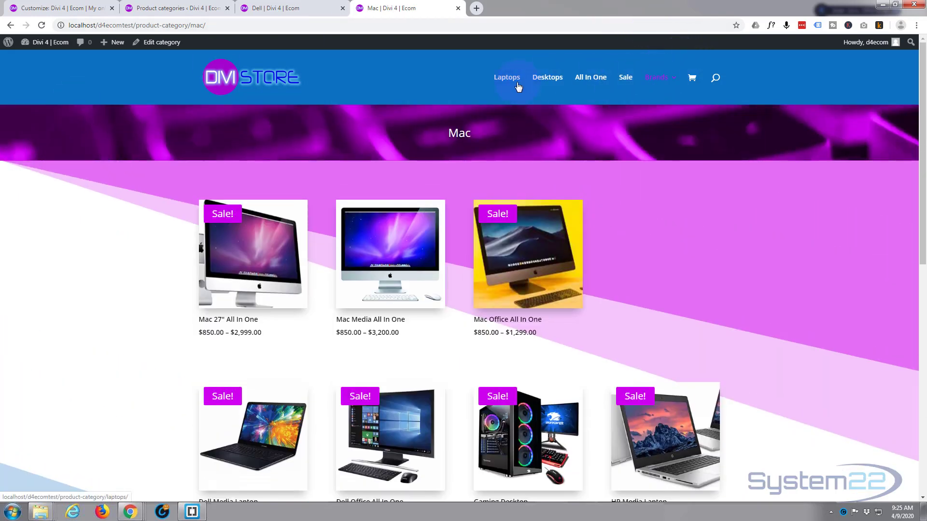
click(655, 81)
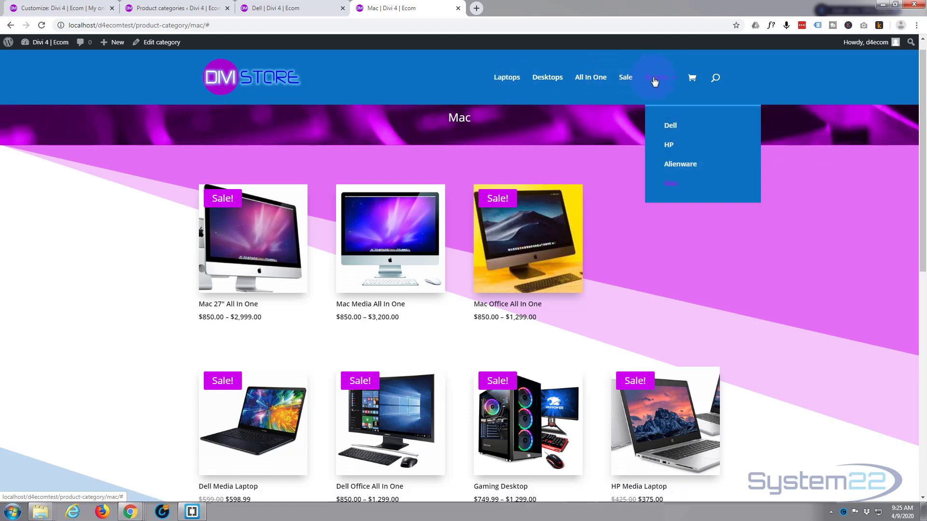
scroll(642, 87, up, 1)
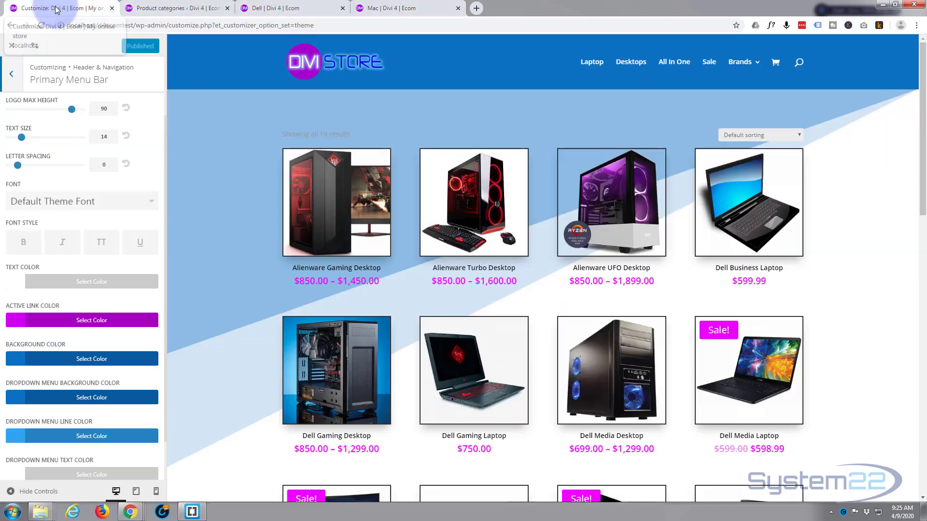
Step: Clear the # URL from the Brands custom link in the cats menu and save the menu
click(56, 8)
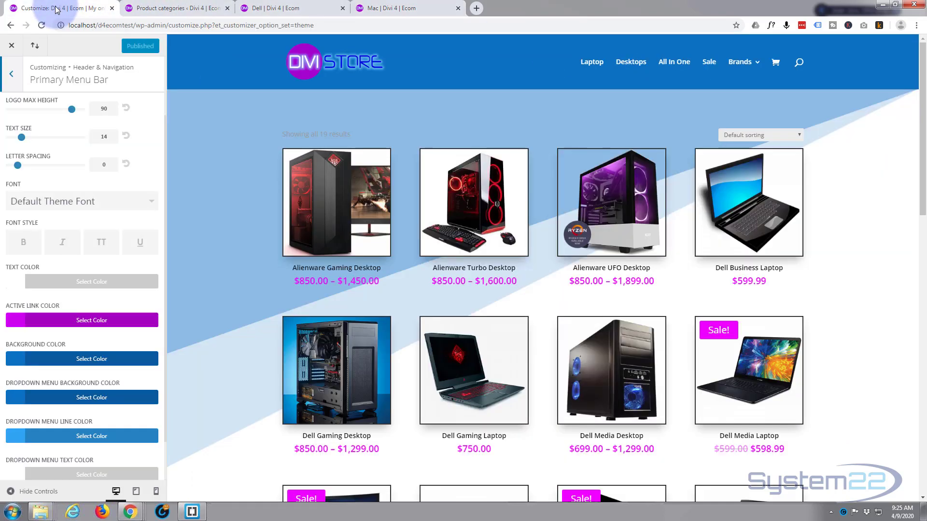
click(11, 49)
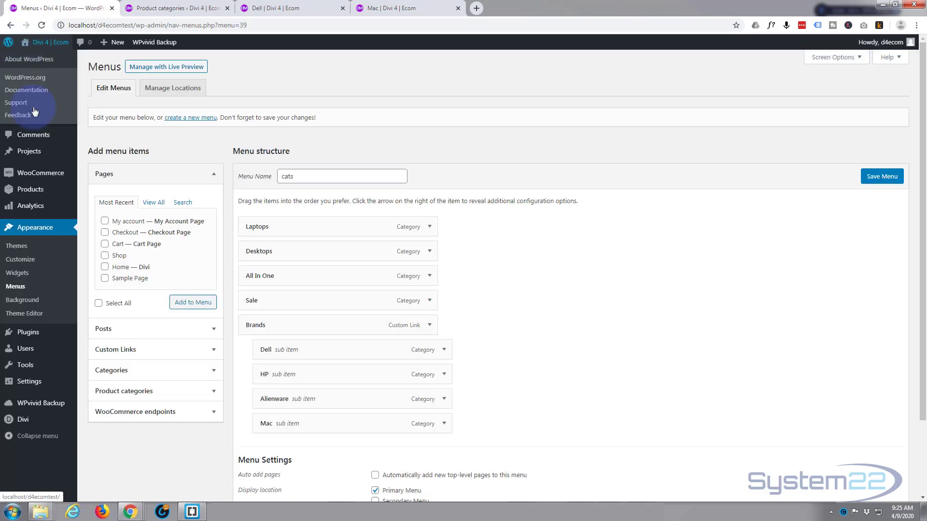
click(15, 288)
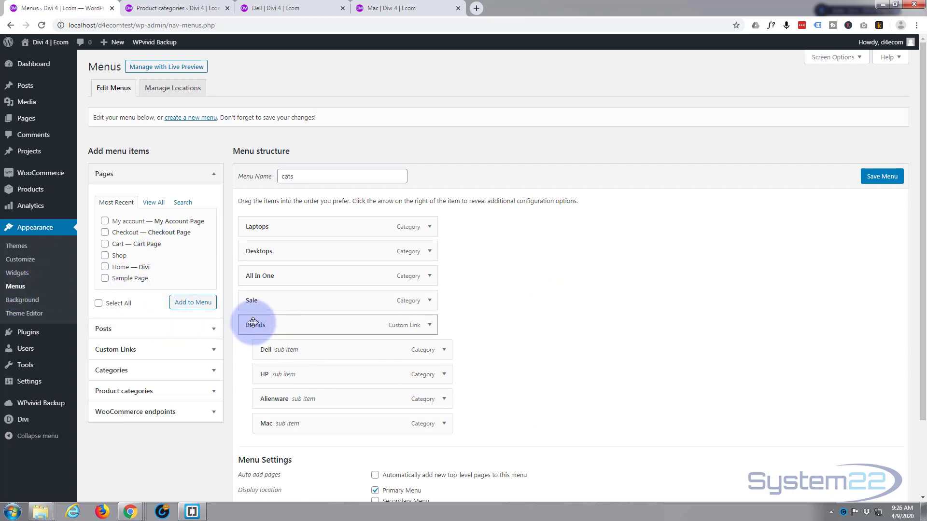
click(430, 327)
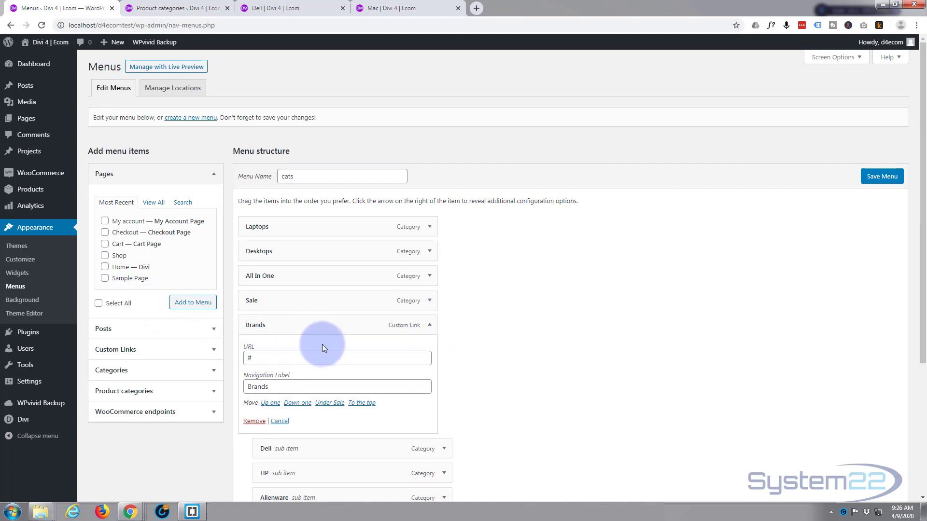
drag(258, 357, 232, 357)
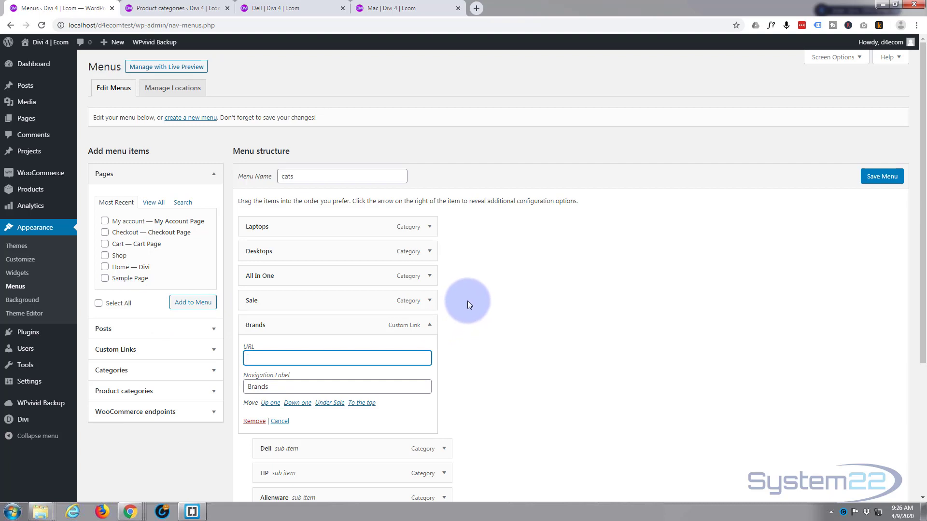
click(883, 178)
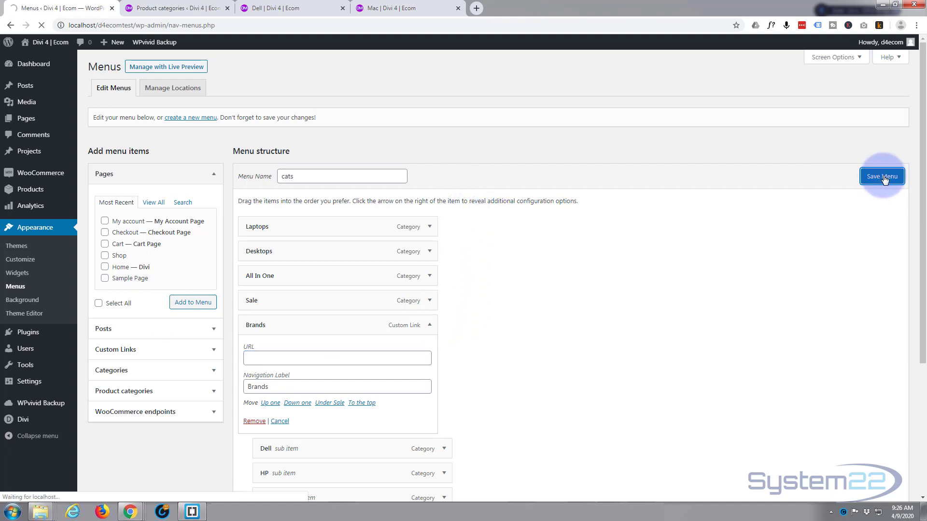
Step: Reload the storefront's Mac page and view the Sale category page to check the updated menu
click(405, 9)
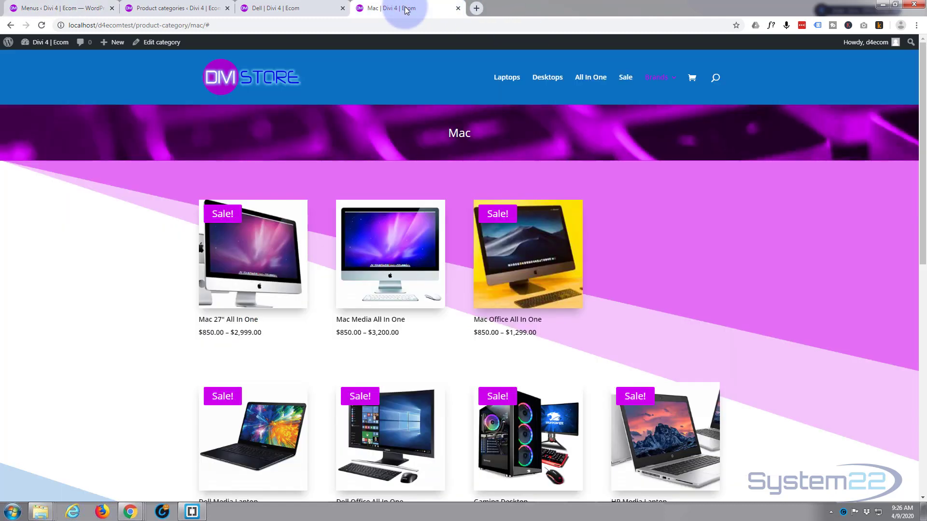
click(42, 26)
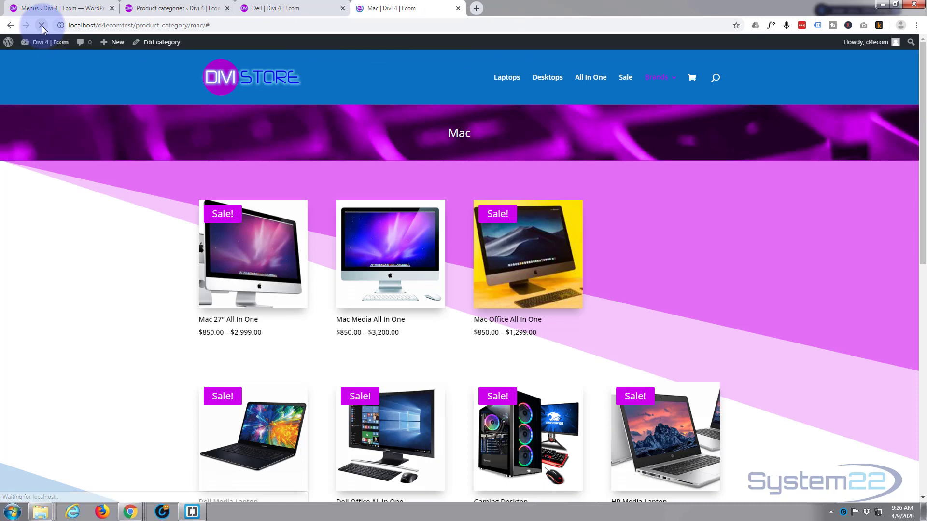
click(623, 80)
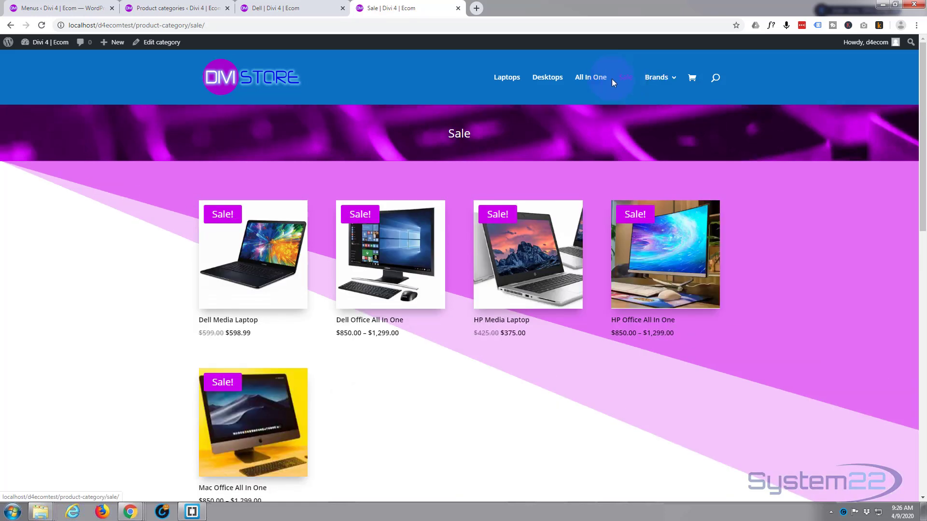
mouse_move(654, 79)
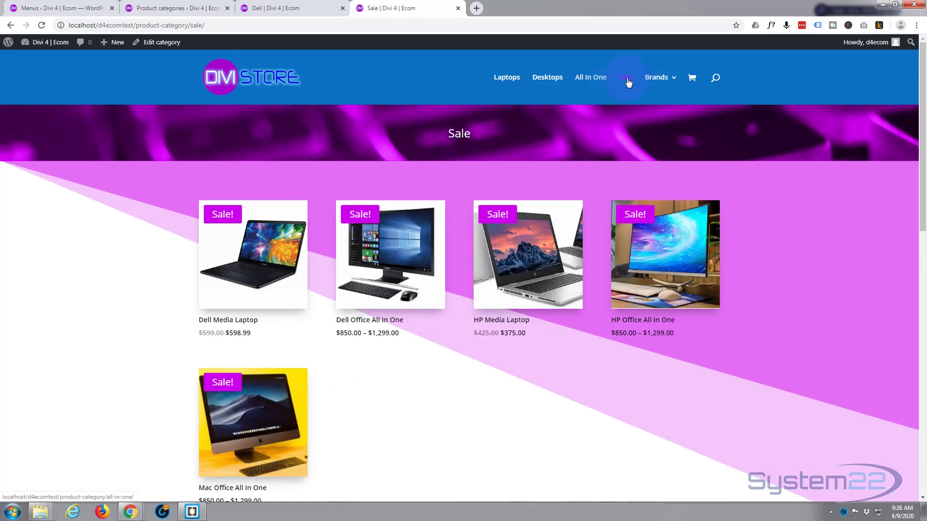